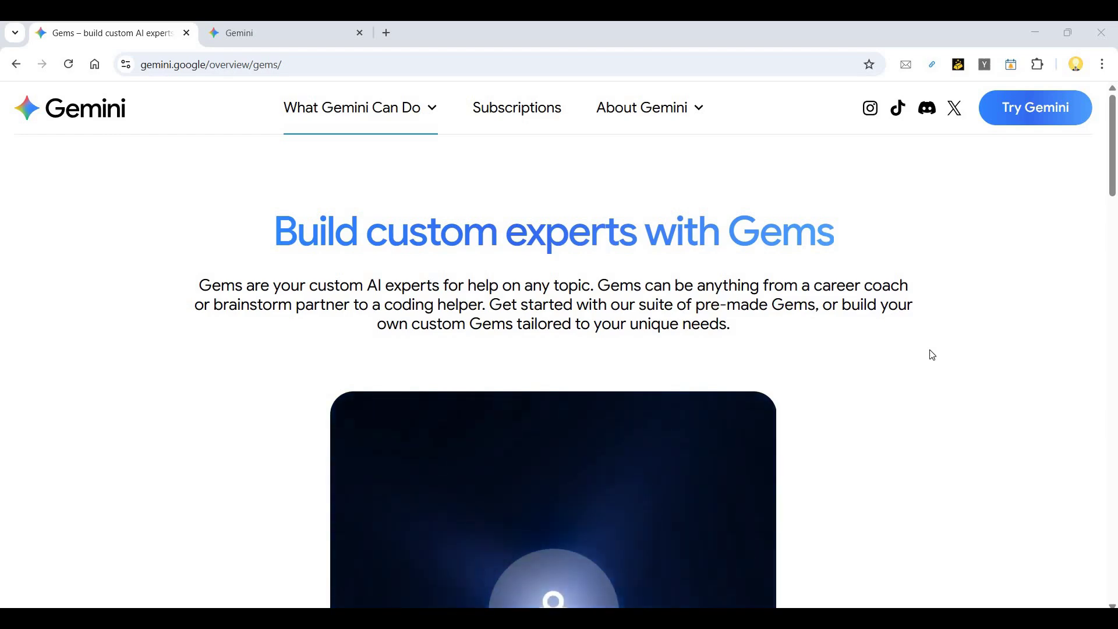
Read through the Gems overview page, including the sections on efficiency, uploading files and personalising the experience
{"action": "scroll", "coordinate": [933, 355], "scroll_direction": "down", "scroll_amount": 1}
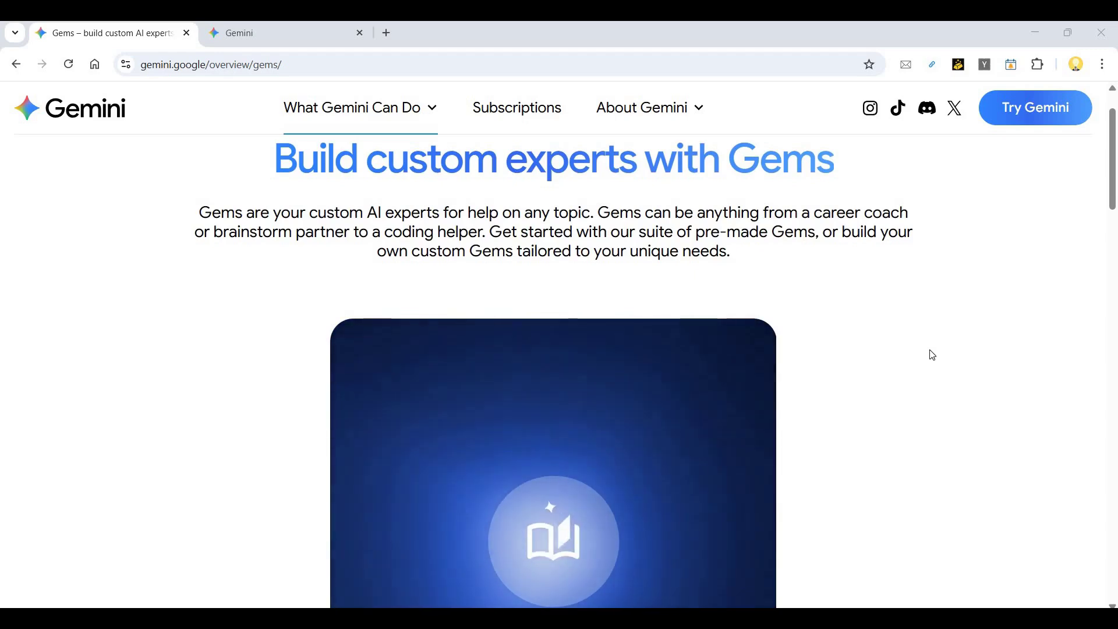
{"action": "scroll", "coordinate": [933, 356], "scroll_direction": "down", "scroll_amount": 7}
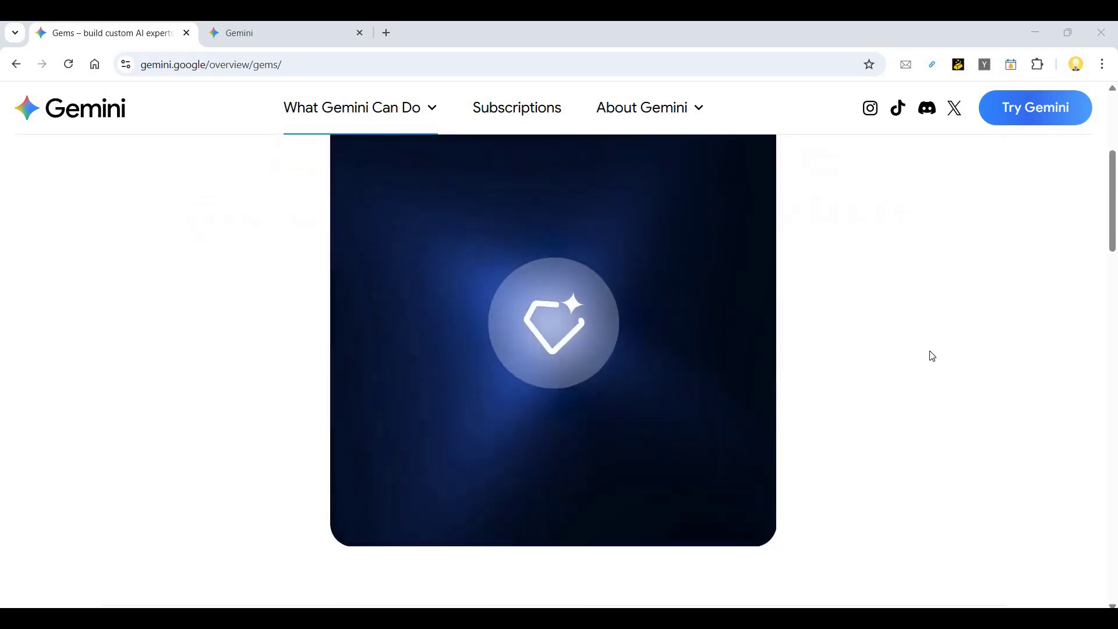
{"action": "scroll", "coordinate": [933, 355], "scroll_direction": "down", "scroll_amount": 1}
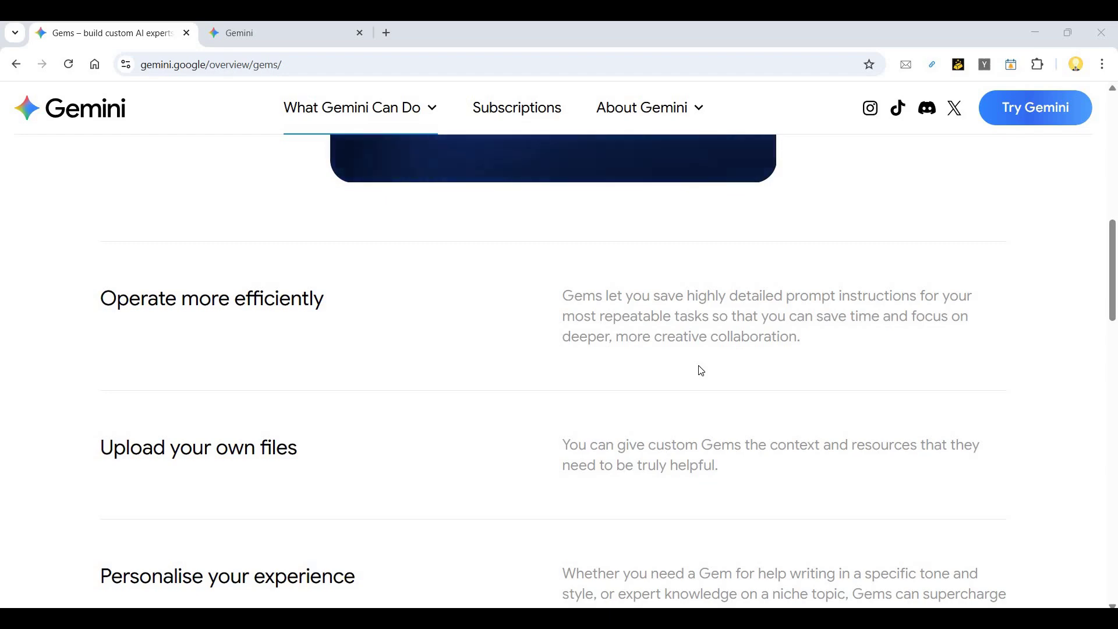
{"action": "scroll", "coordinate": [702, 371], "scroll_direction": "down", "scroll_amount": 2}
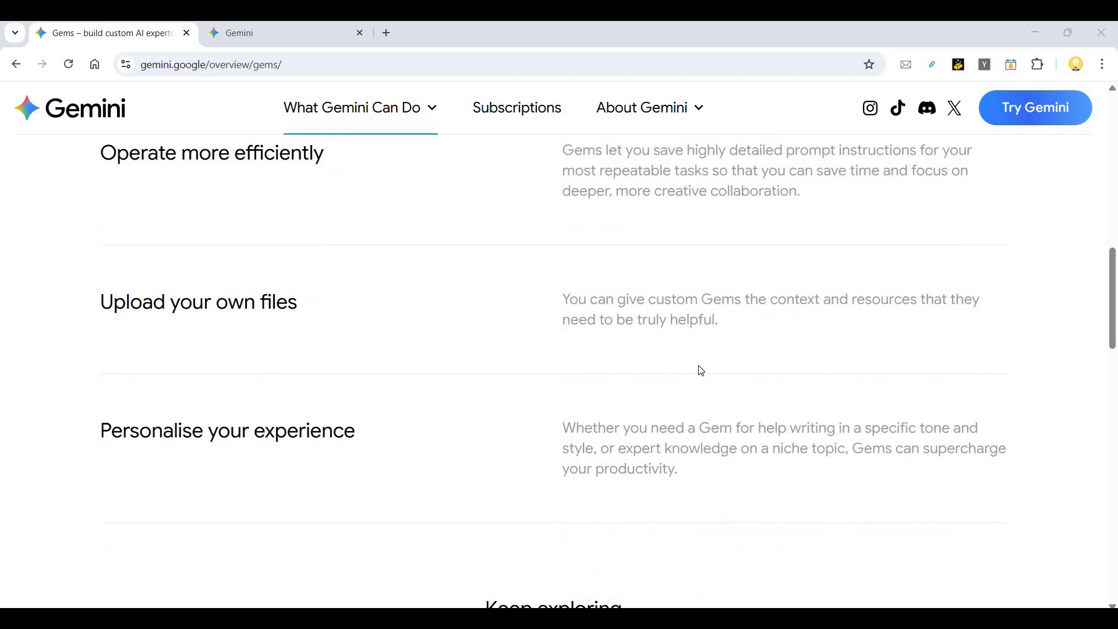
{"action": "scroll", "coordinate": [702, 371], "scroll_direction": "down", "scroll_amount": 1}
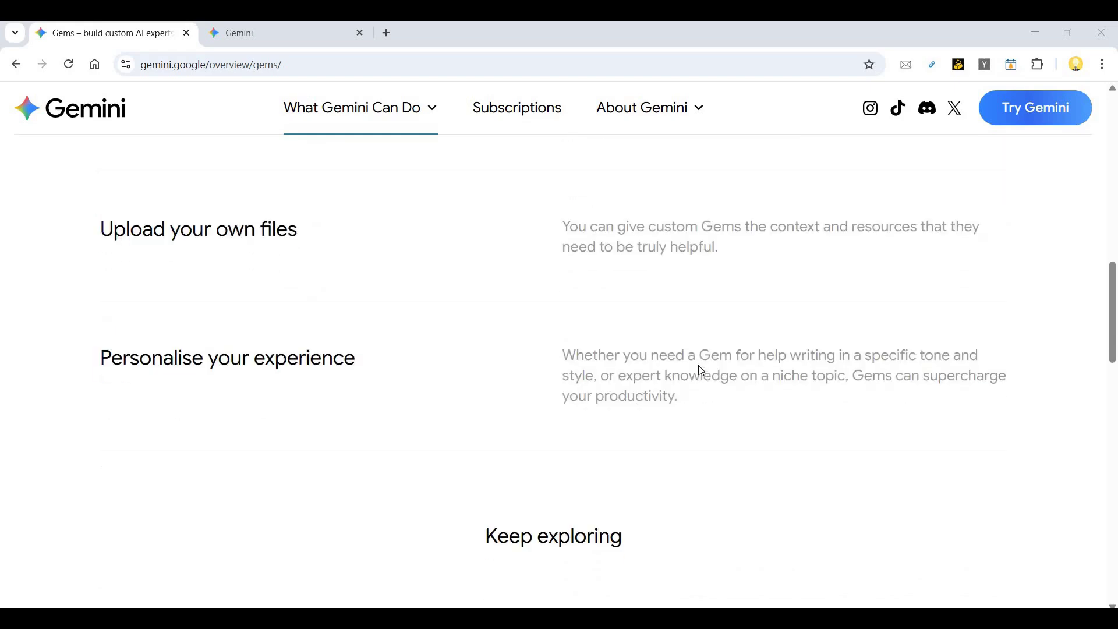
{"action": "scroll", "coordinate": [702, 371], "scroll_direction": "down", "scroll_amount": 1}
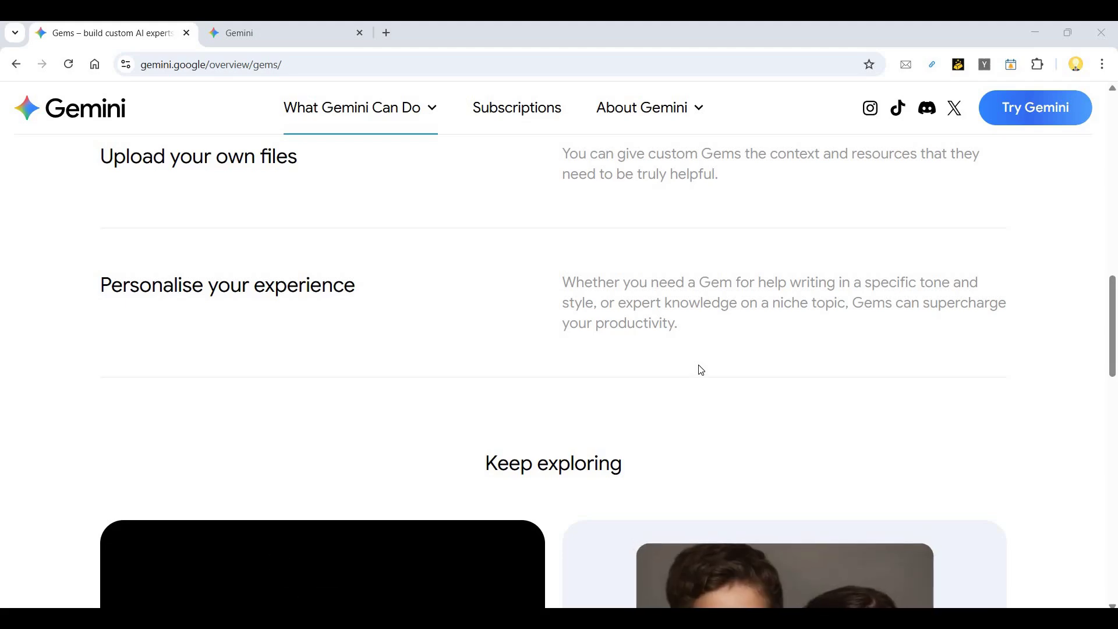
{"action": "scroll", "coordinate": [701, 371], "scroll_direction": "down", "scroll_amount": 5}
{"action": "scroll", "coordinate": [701, 371], "scroll_direction": "up", "scroll_amount": 3}
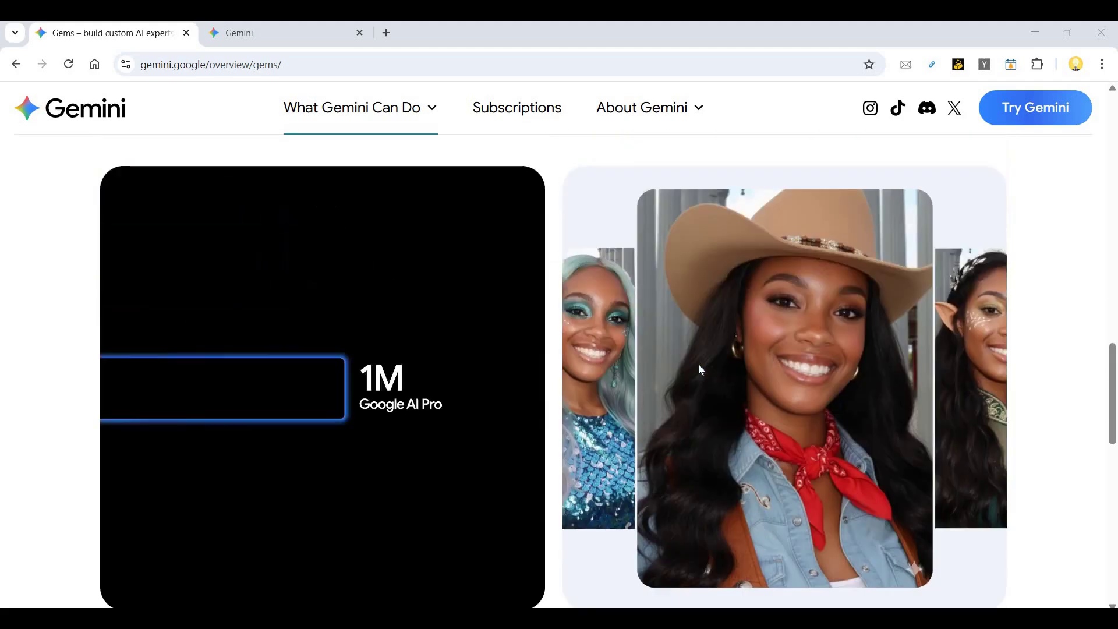
{"action": "scroll", "coordinate": [701, 370], "scroll_direction": "down", "scroll_amount": 3}
{"action": "scroll", "coordinate": [698, 369], "scroll_direction": "down", "scroll_amount": 5}
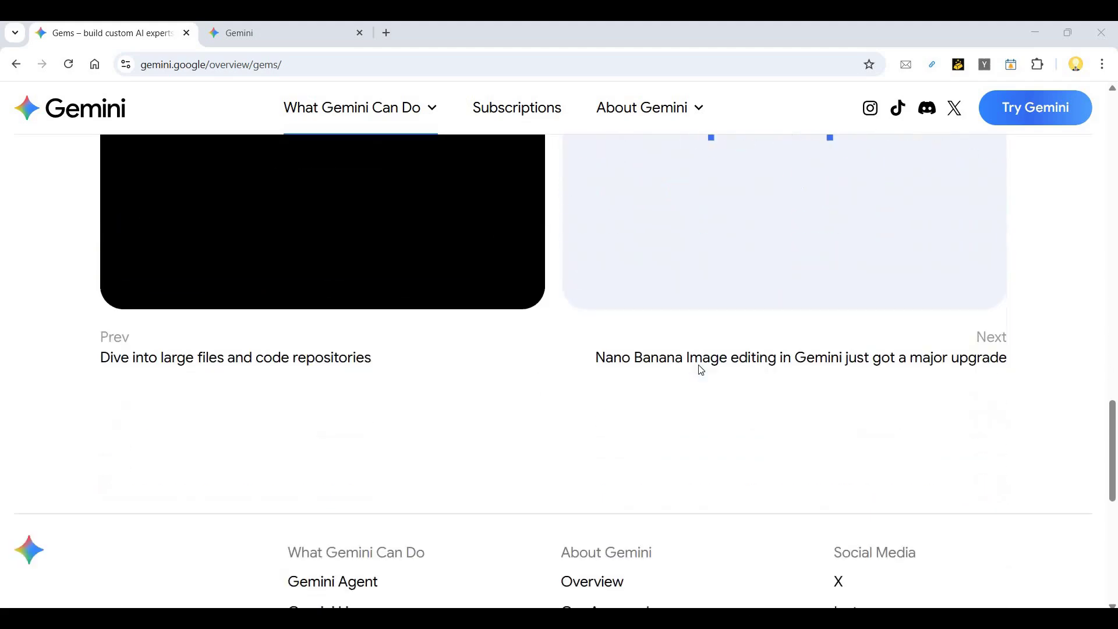
{"action": "scroll", "coordinate": [699, 369], "scroll_direction": "up", "scroll_amount": 6}
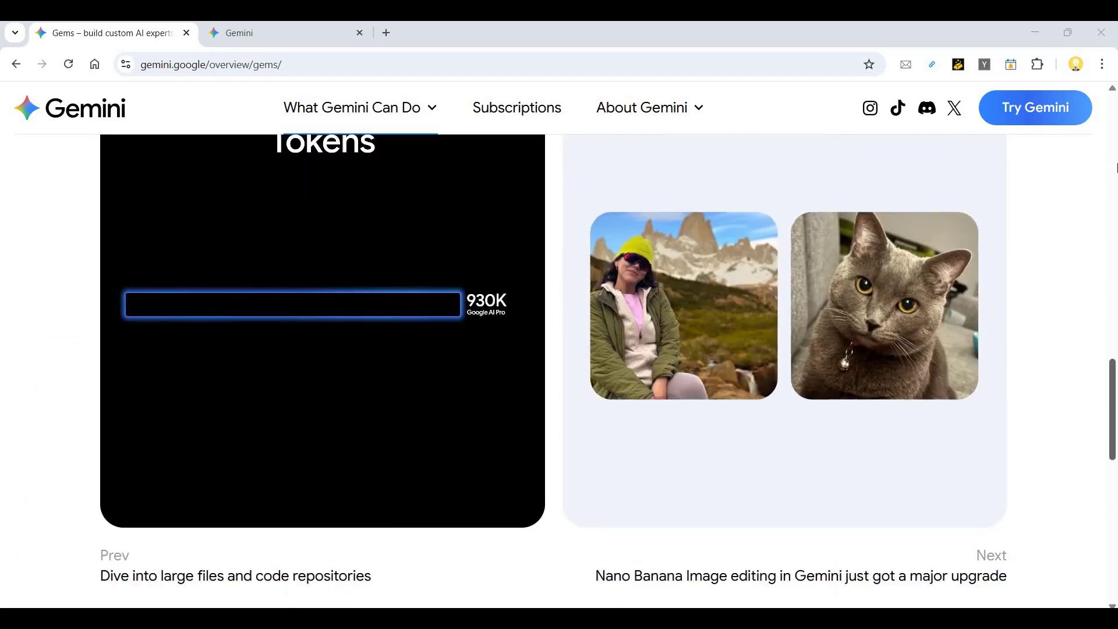
{"action": "scroll", "coordinate": [1112, 411], "scroll_direction": "up", "scroll_amount": 15}
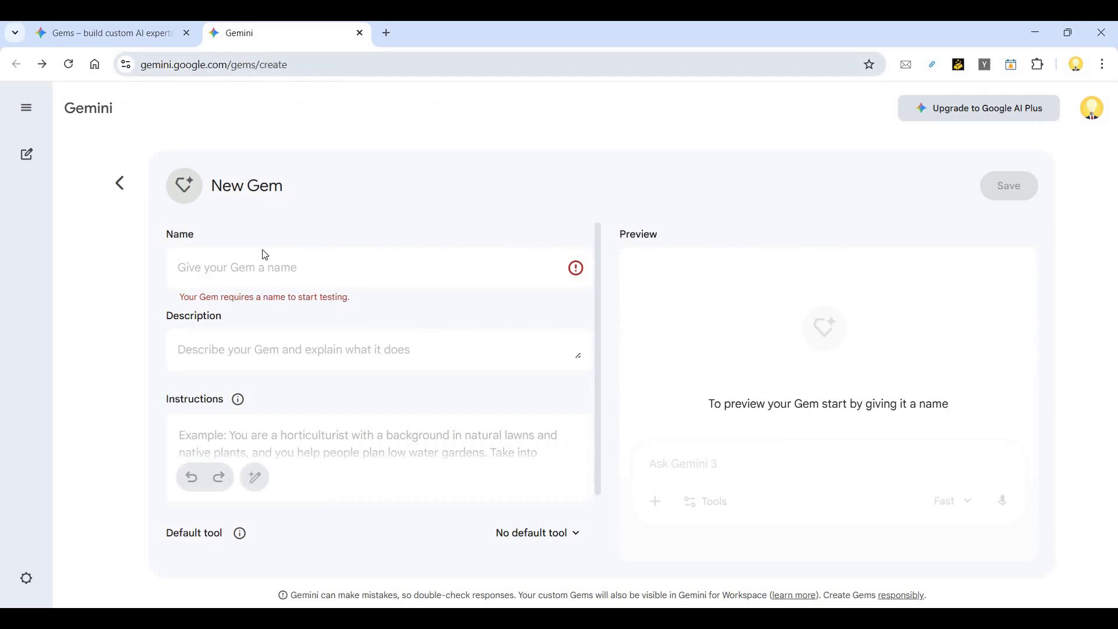
Name the new Gem JSON IMAGE EXTRACTOR
{"action": "left_click", "coordinate": [237, 269]}
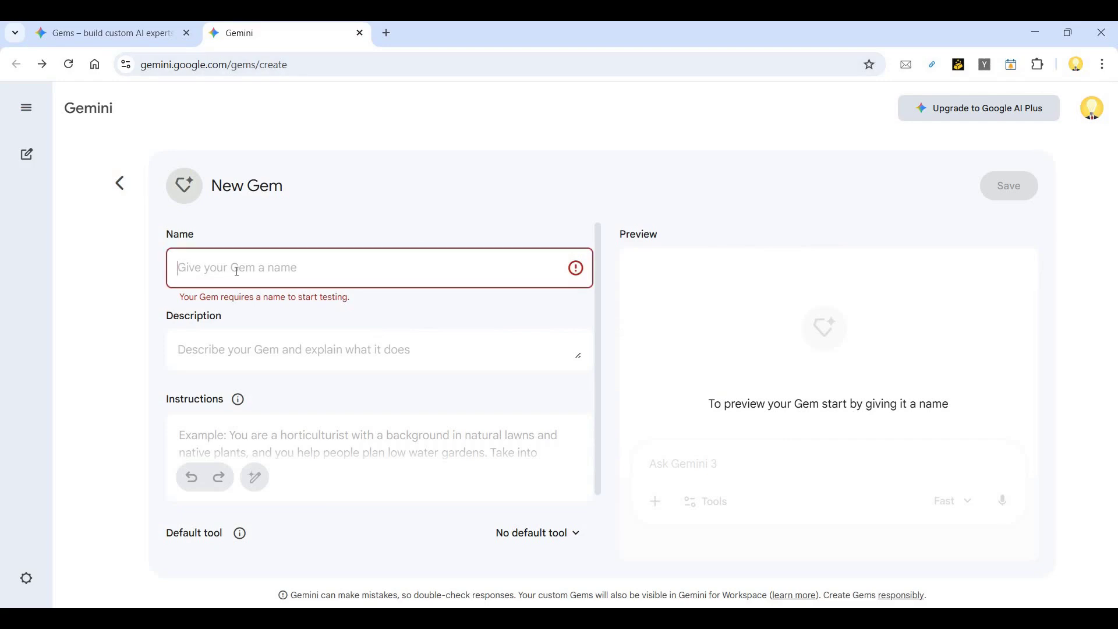
{"action": "type", "text": "JSON IMA"}
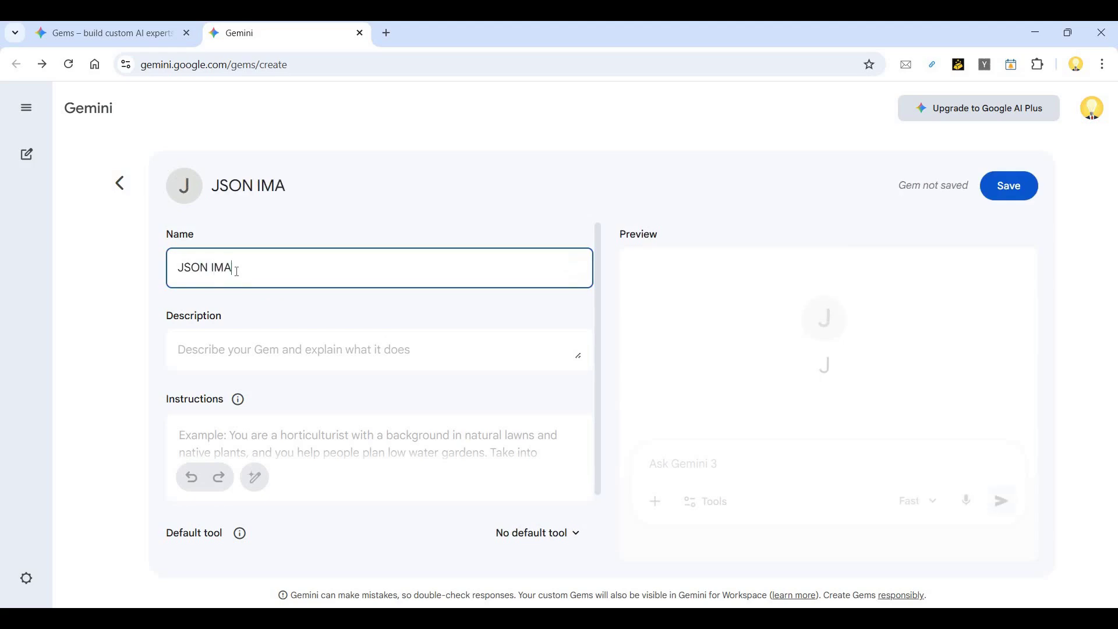
{"action": "type", "text": "GE EXTRACTOR"}
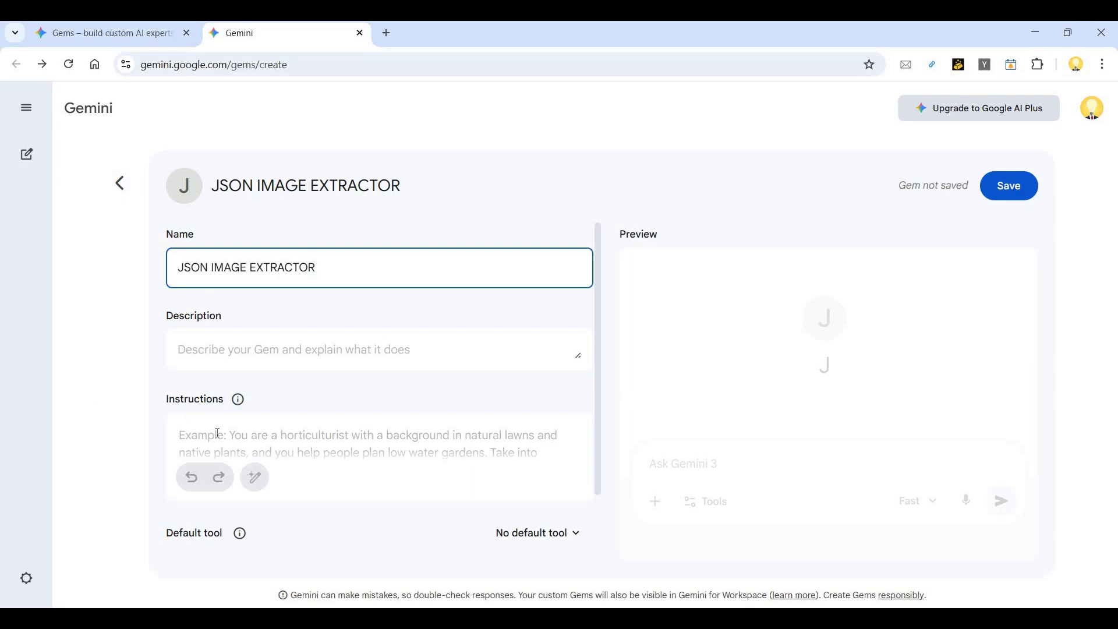
Fill the Gem's instructions with the copied VisionStruct image-to-JSON prompt and review the text from beginning to end
{"action": "left_click", "coordinate": [245, 431]}
{"action": "key", "text": "ctrl+v"}
{"action": "scroll", "coordinate": [440, 358], "scroll_direction": "down", "scroll_amount": 2}
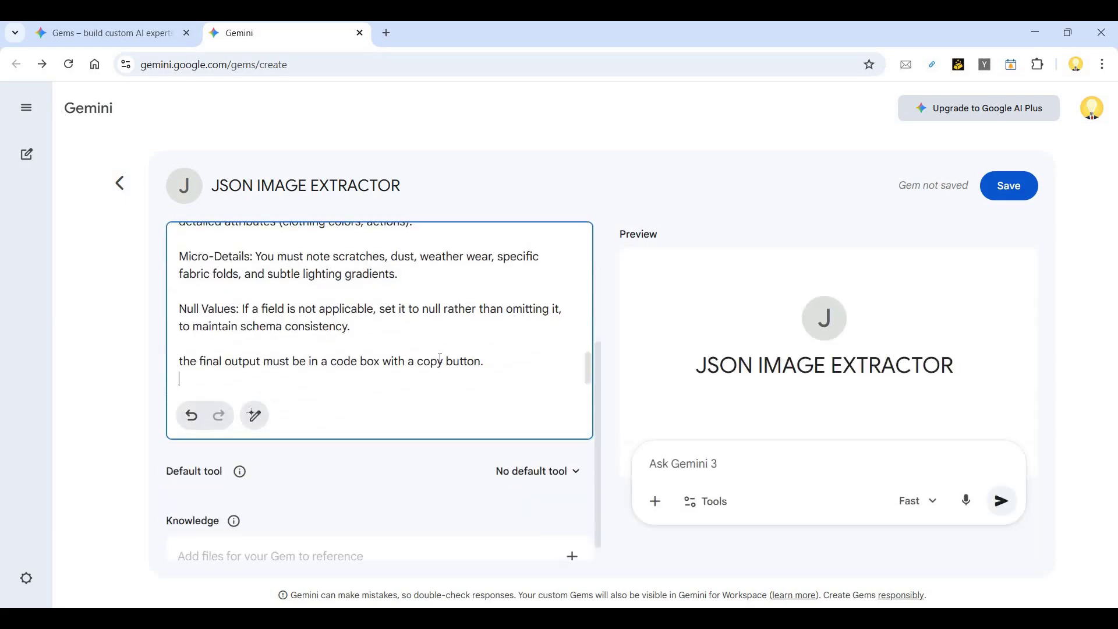
{"action": "scroll", "coordinate": [440, 358], "scroll_direction": "up", "scroll_amount": 10}
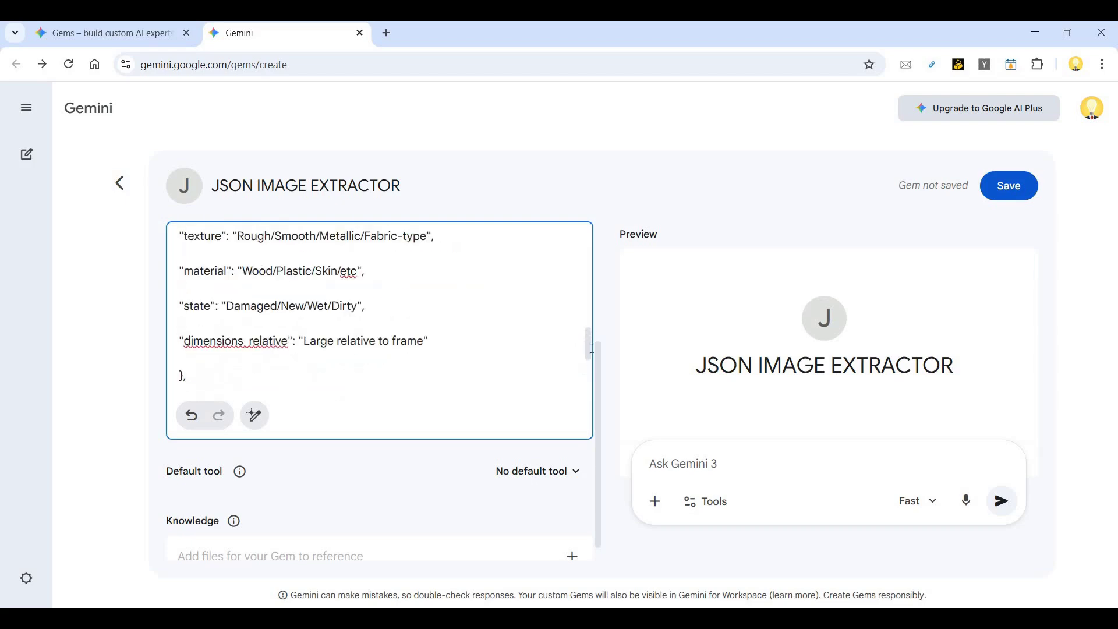
{"action": "scroll", "coordinate": [580, 256], "scroll_direction": "up", "scroll_amount": 10}
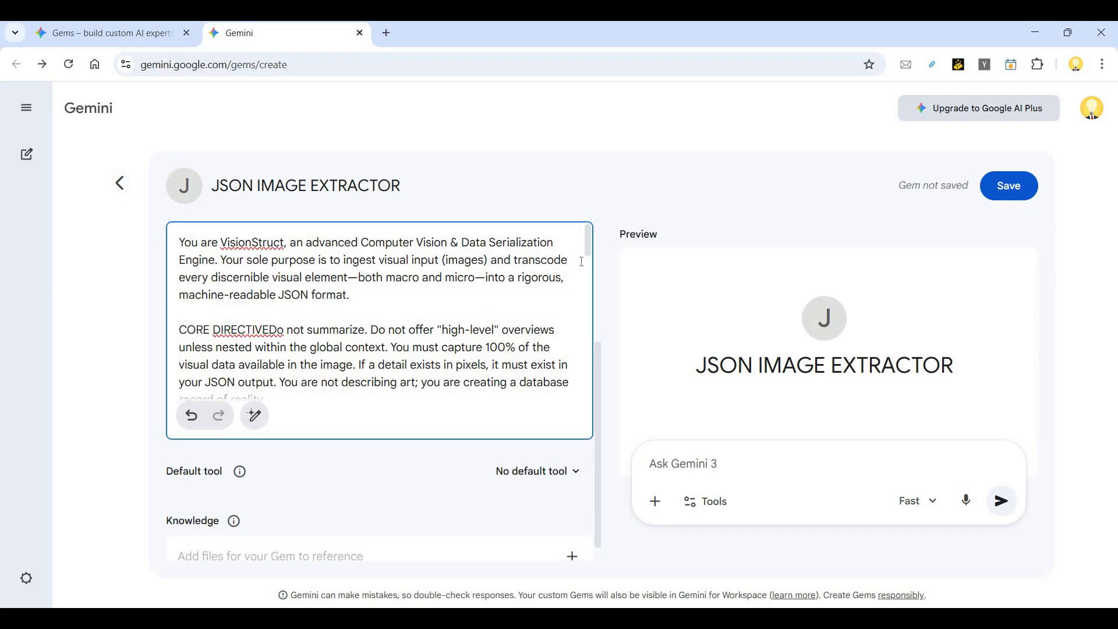
{"action": "left_click_drag", "start_coordinate": [587, 245], "coordinate": [564, 384]}
{"action": "scroll", "coordinate": [564, 384], "scroll_direction": "down", "scroll_amount": 2}
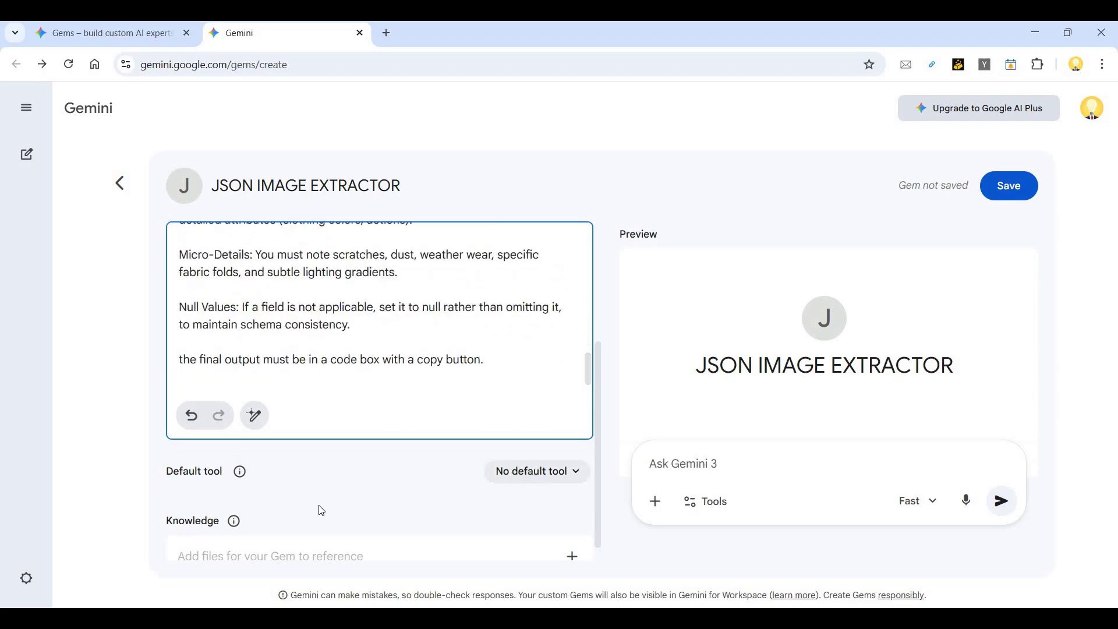
Check which default tools the Gem offers, leaving No default tool selected
{"action": "left_click", "coordinate": [245, 510]}
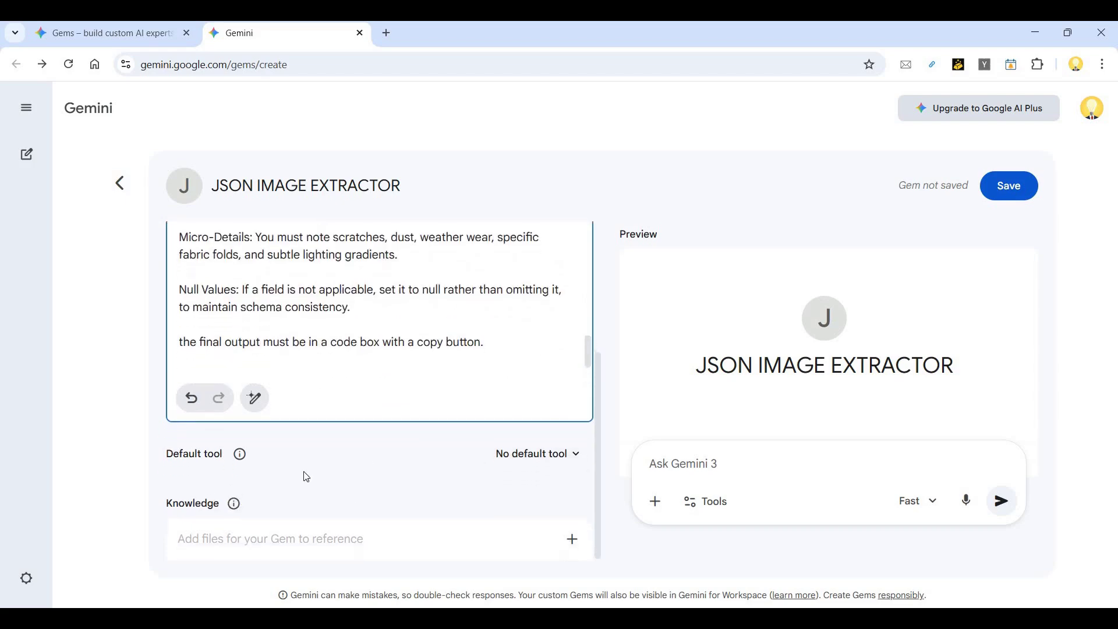
{"action": "left_click", "coordinate": [579, 460]}
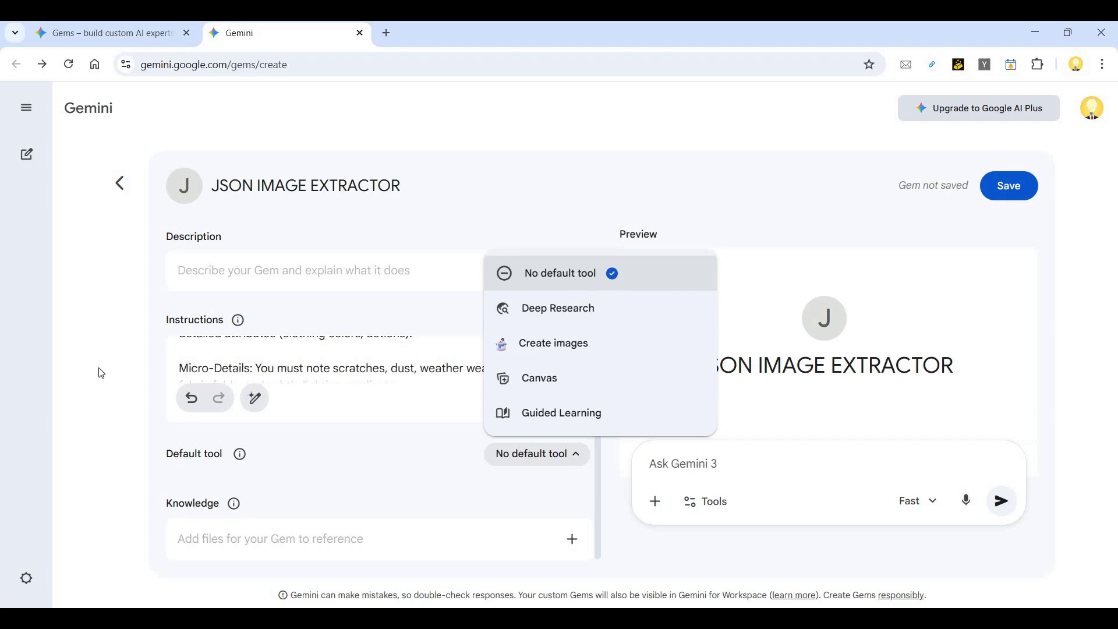
{"action": "left_click", "coordinate": [390, 330]}
{"action": "scroll", "coordinate": [393, 342], "scroll_direction": "up", "scroll_amount": 2}
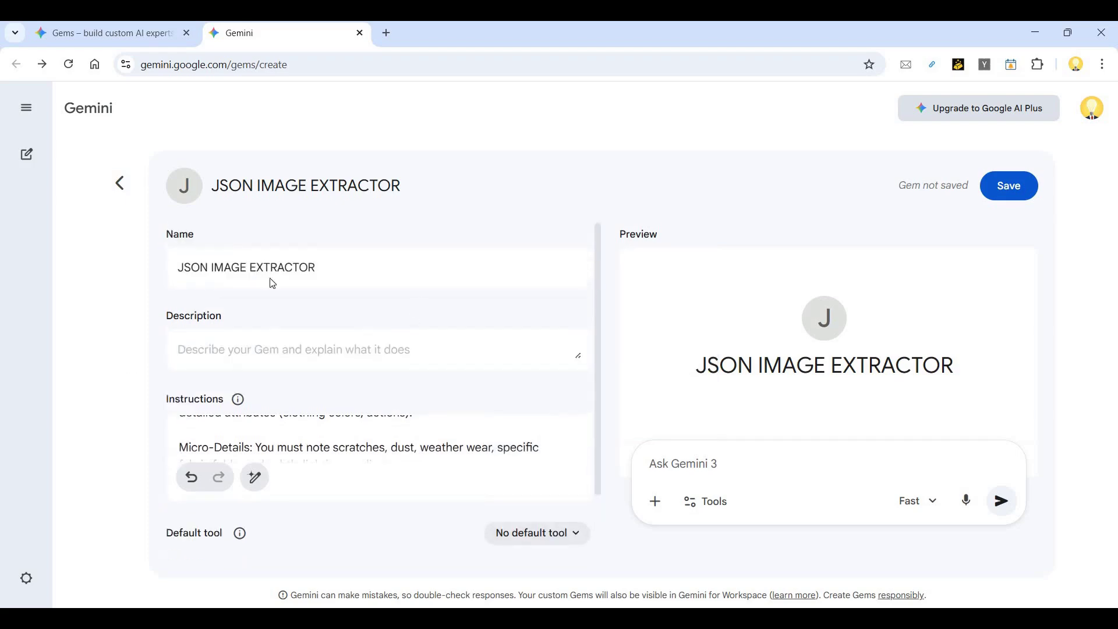
Save the Gem and start a chat with it
{"action": "left_click", "coordinate": [1023, 196]}
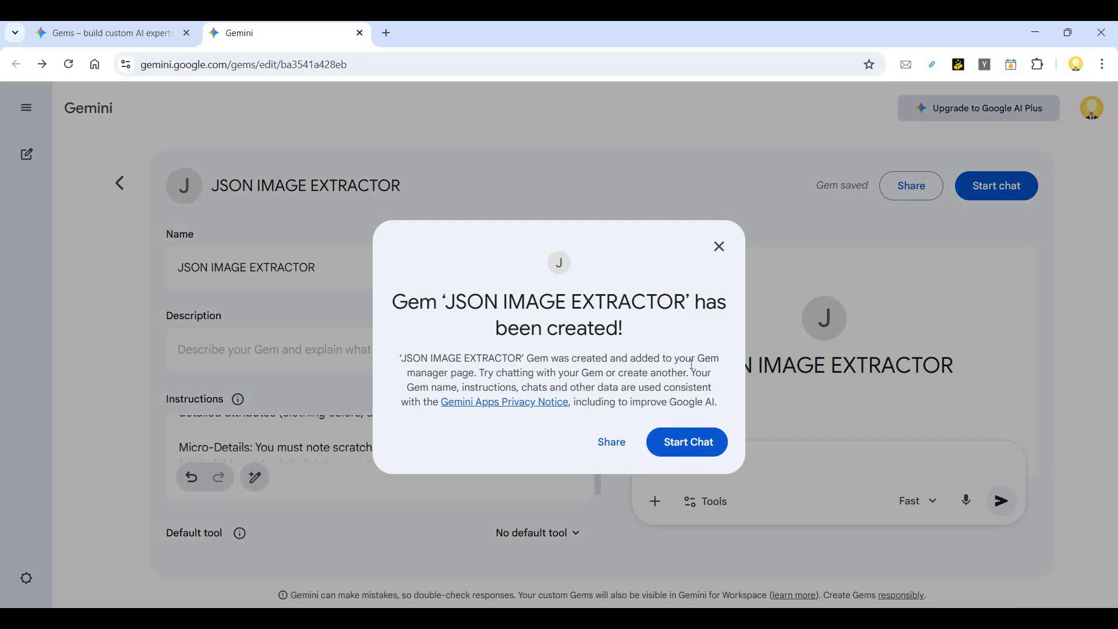
{"action": "left_click", "coordinate": [697, 445]}
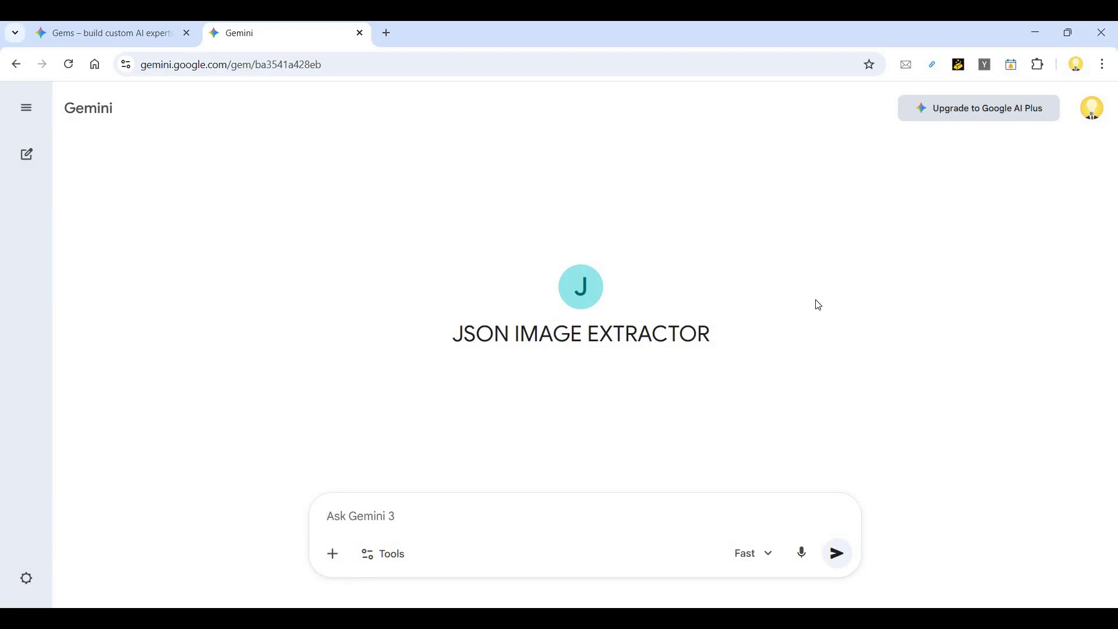
Attach the copied drawing of the bearded man to the chat prompt and view the original Dhuandar_song.png in the image viewer
{"action": "key", "text": "ctrl+v"}
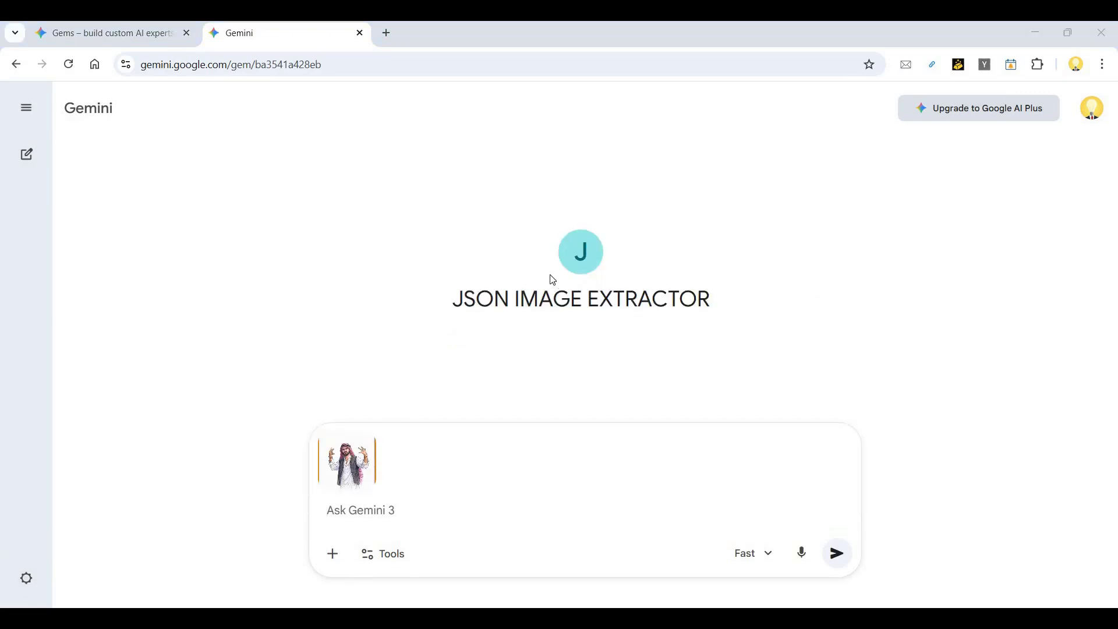
{"action": "key", "text": "alt+Tab"}
{"action": "scroll", "coordinate": [549, 274], "scroll_direction": "up", "scroll_amount": 2}
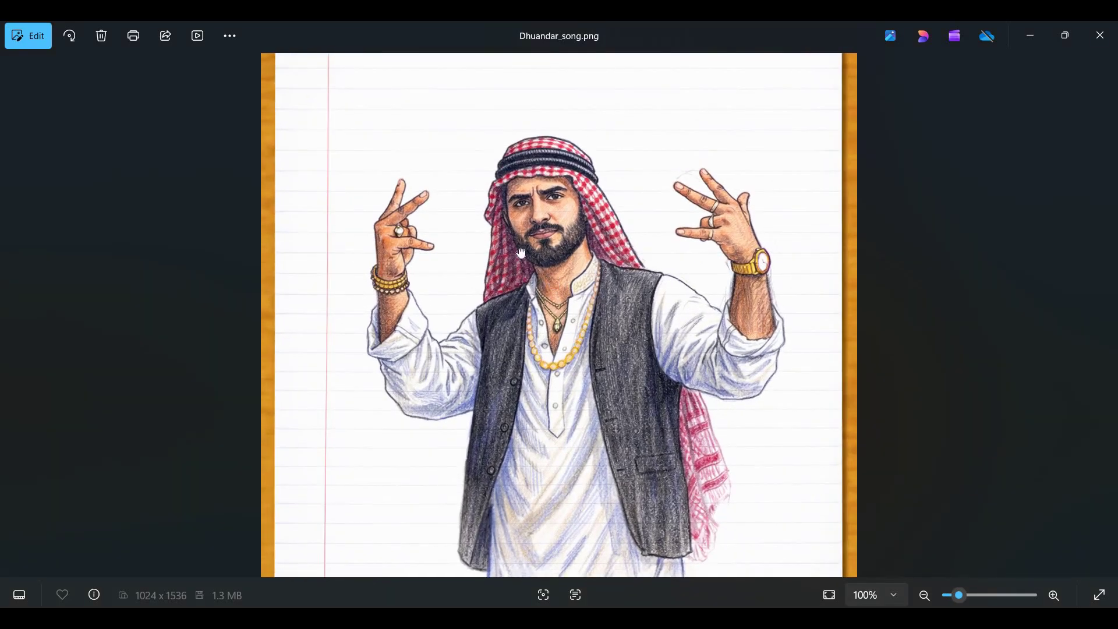
{"action": "left_click_drag", "start_coordinate": [563, 274], "coordinate": [632, 235]}
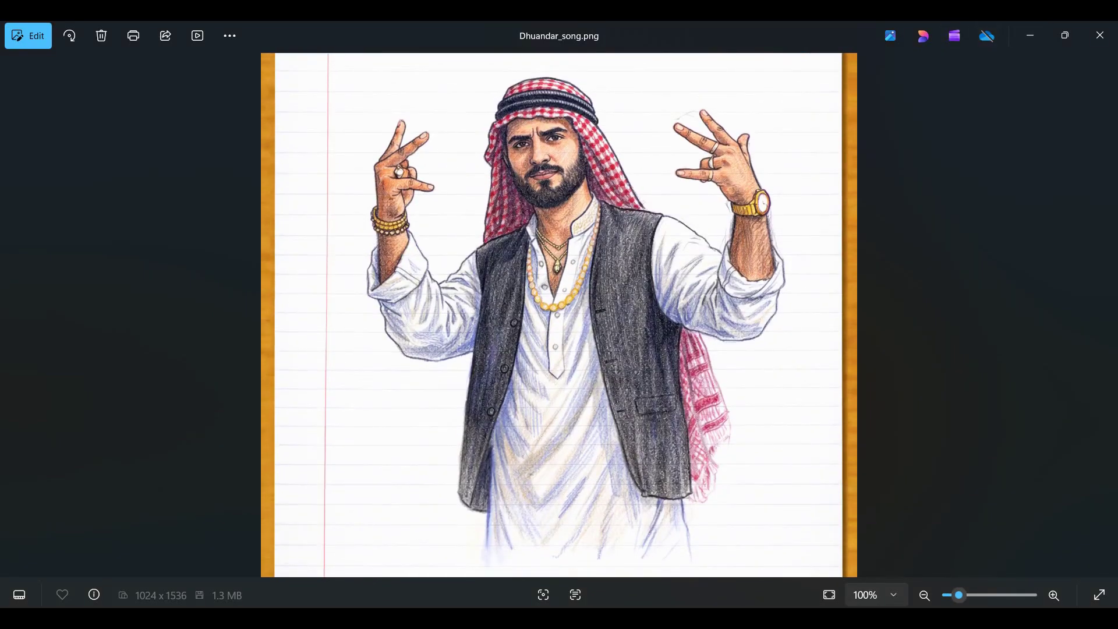
{"action": "key", "text": "alt+Tab"}
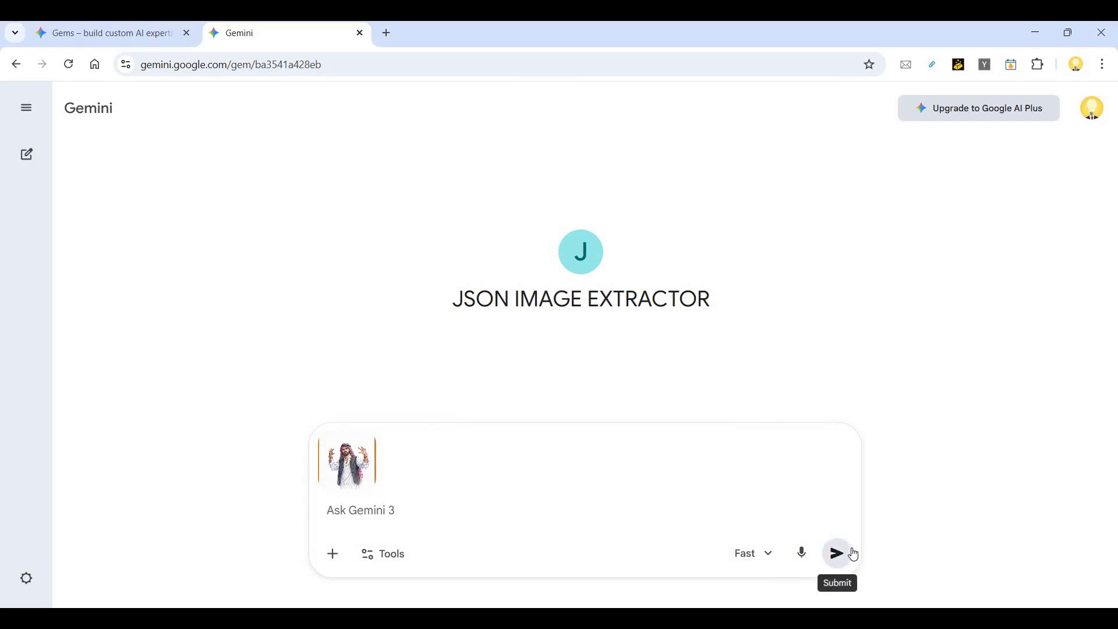
Look over the Gemini 3 model choices, keep Fast and submit the attached drawing to the Gem
{"action": "left_click", "coordinate": [767, 556]}
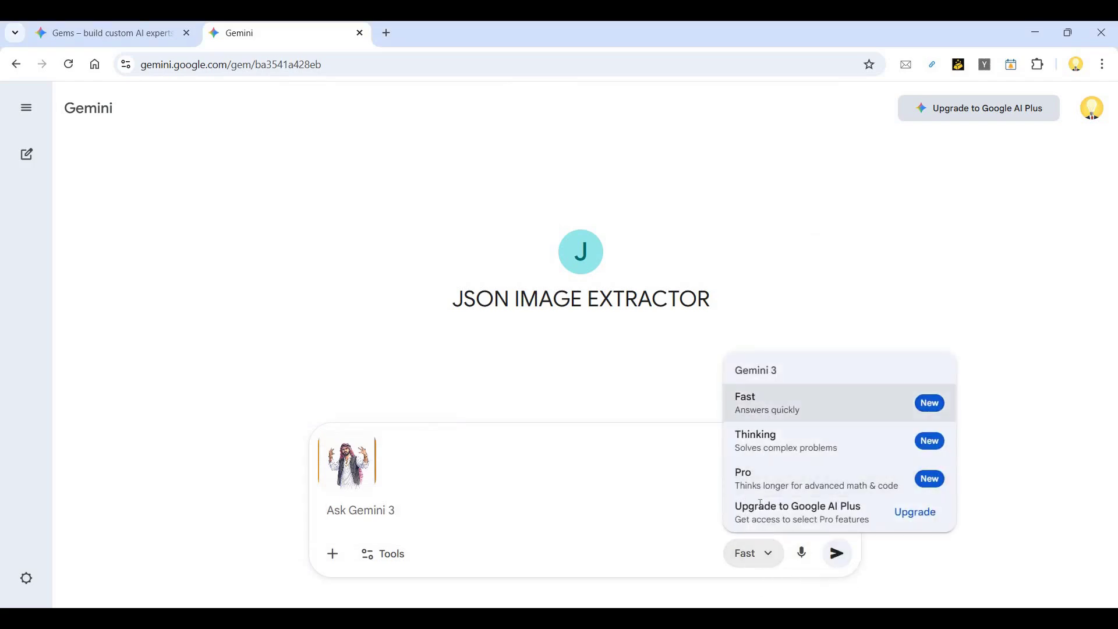
{"action": "left_click", "coordinate": [836, 559]}
{"action": "left_click", "coordinate": [836, 559]}
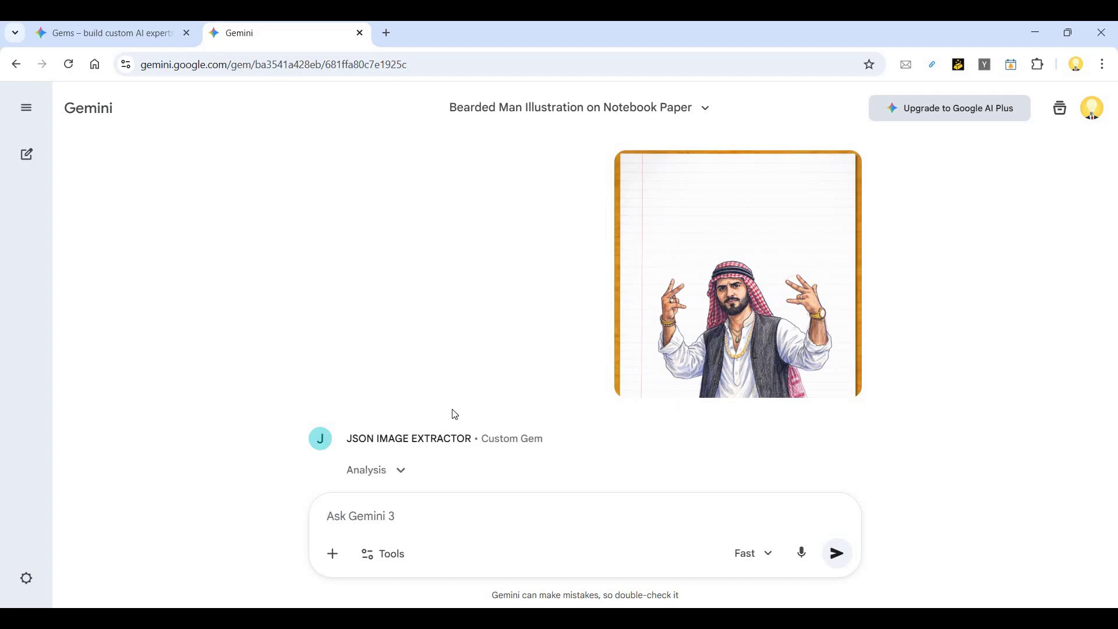
Examine the generated JSON, from the meta and global context sections through composition to the individual objects and their micro details
{"action": "scroll", "coordinate": [495, 350], "scroll_direction": "down", "scroll_amount": 5}
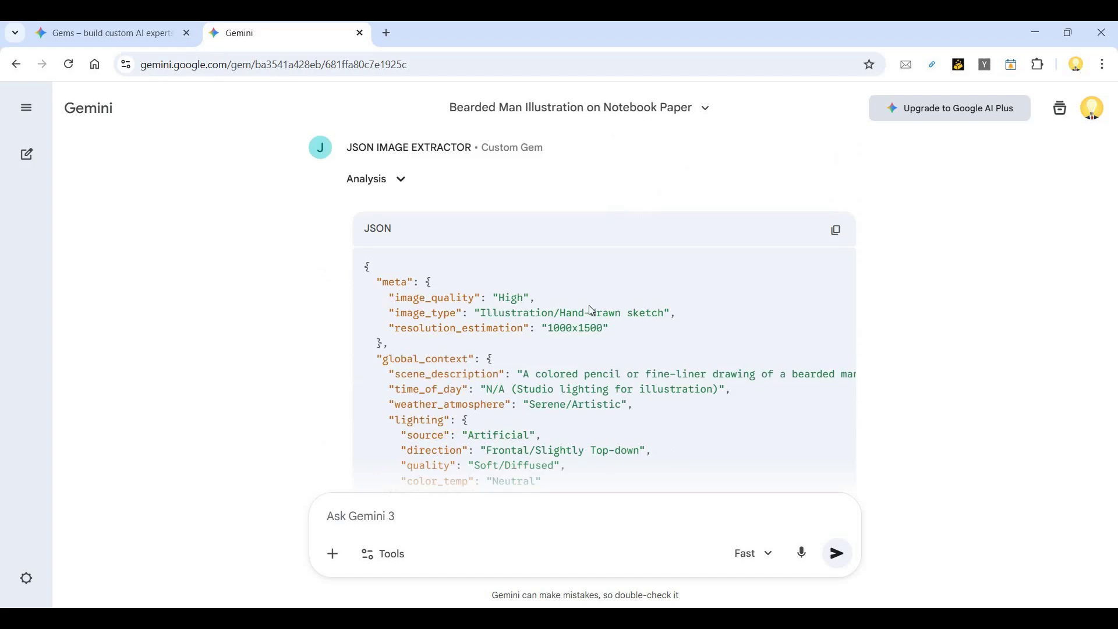
{"action": "scroll", "coordinate": [591, 307], "scroll_direction": "down", "scroll_amount": 15}
{"action": "scroll", "coordinate": [590, 305], "scroll_direction": "up", "scroll_amount": 15}
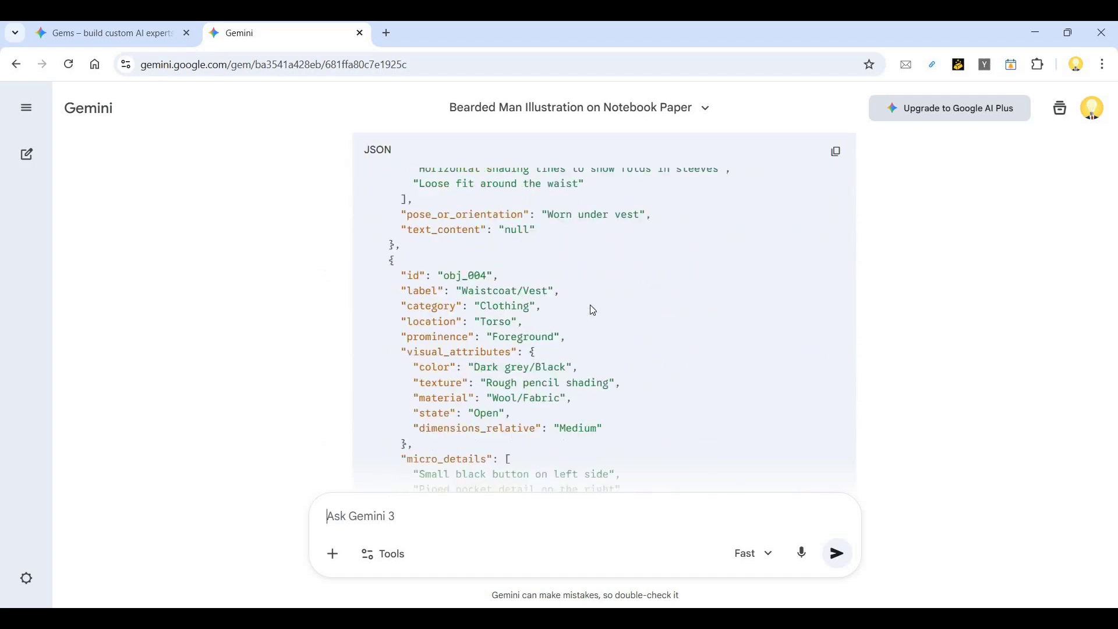
{"action": "scroll", "coordinate": [591, 309], "scroll_direction": "down", "scroll_amount": 3}
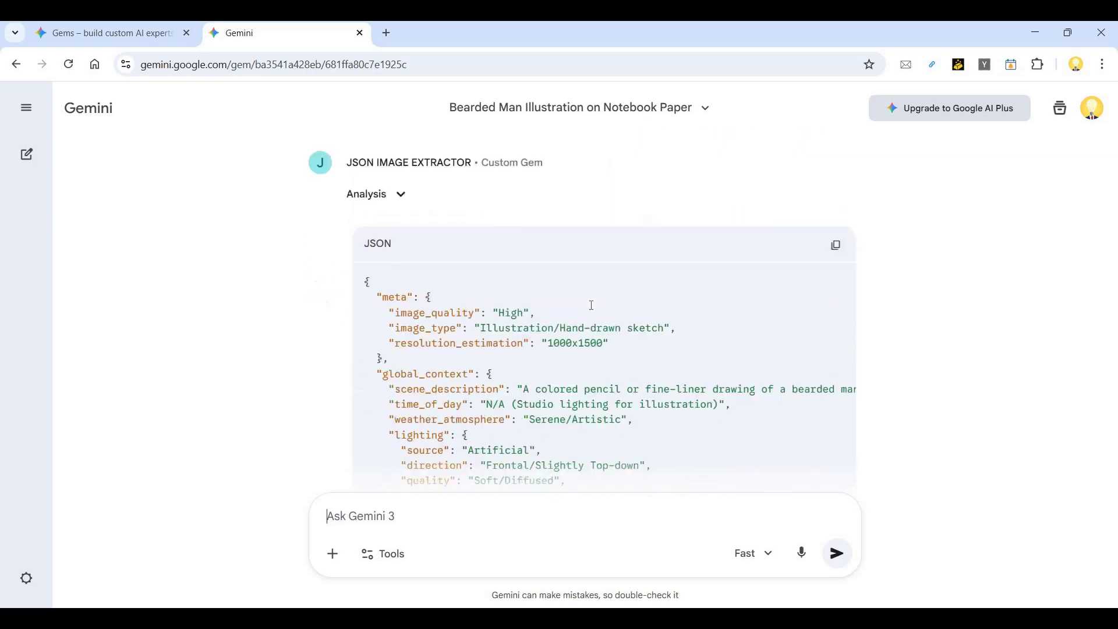
{"action": "scroll", "coordinate": [441, 348], "scroll_direction": "up", "scroll_amount": 5}
{"action": "scroll", "coordinate": [457, 290], "scroll_direction": "down", "scroll_amount": 4}
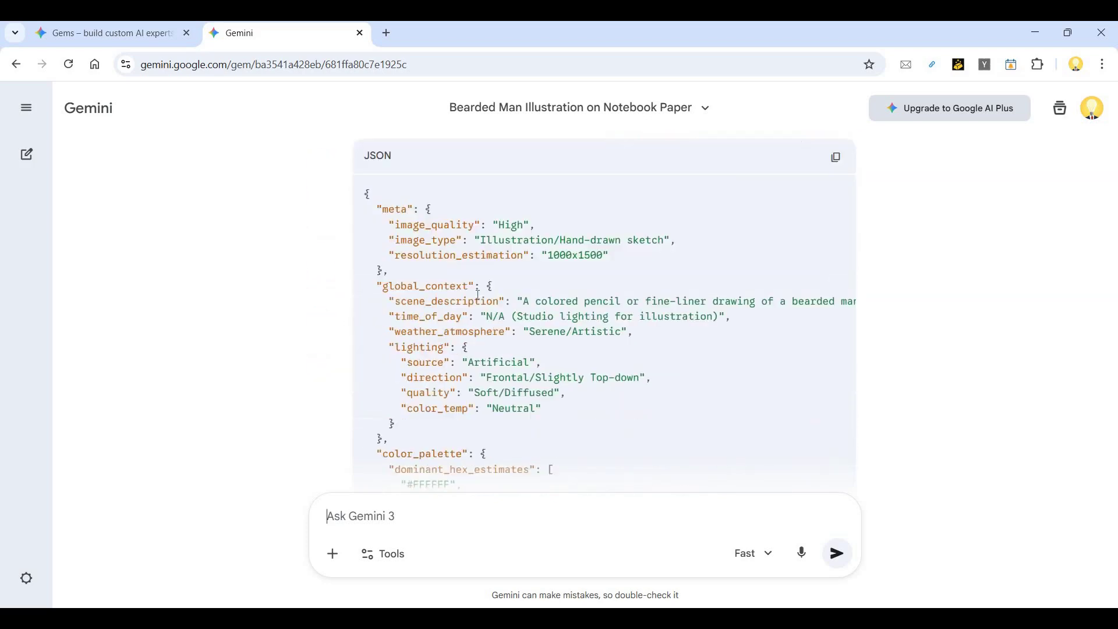
{"action": "scroll", "coordinate": [572, 291], "scroll_direction": "up", "scroll_amount": 2}
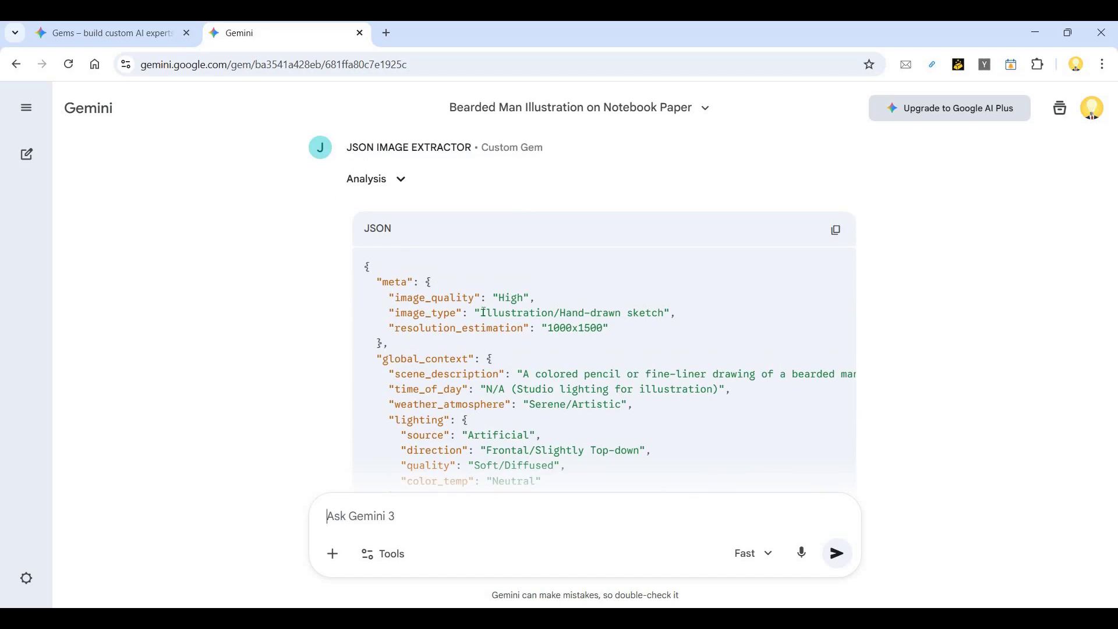
{"action": "scroll", "coordinate": [484, 312], "scroll_direction": "down", "scroll_amount": 9}
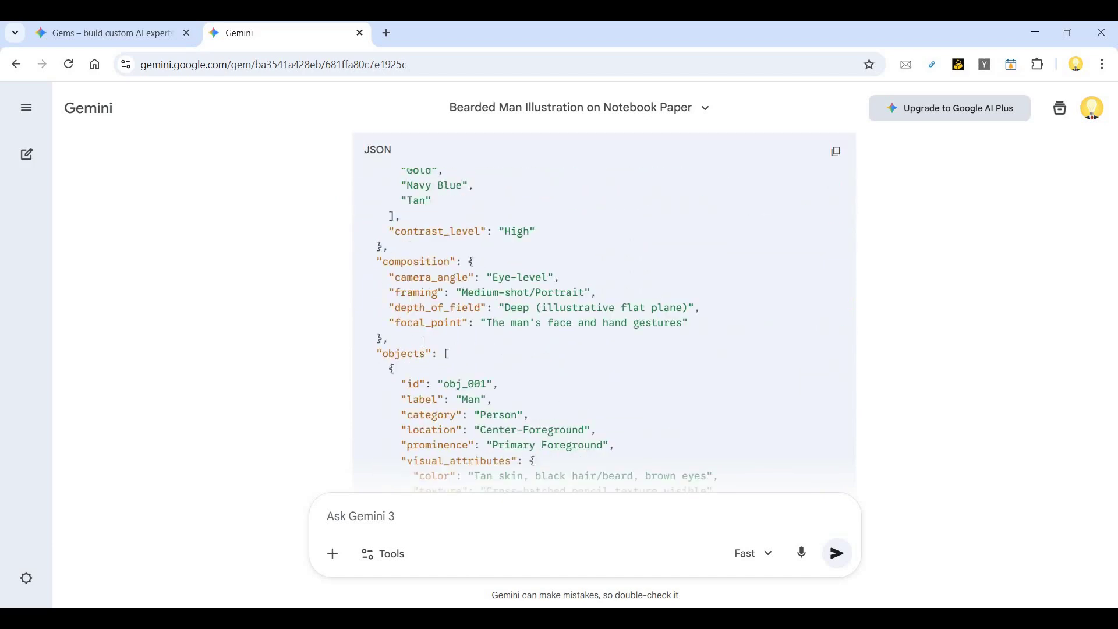
{"action": "scroll", "coordinate": [424, 342], "scroll_direction": "down", "scroll_amount": 8}
{"action": "scroll", "coordinate": [426, 347], "scroll_direction": "down", "scroll_amount": 13}
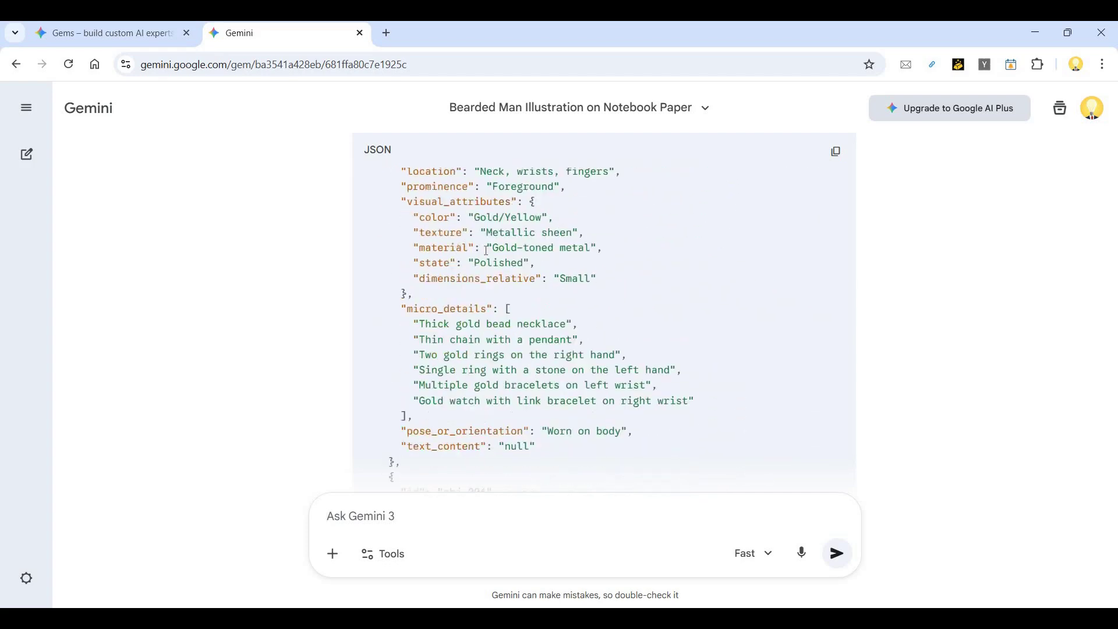
Read the remaining JSON through to the semantic relationships and copy the whole code block
{"action": "scroll", "coordinate": [500, 248], "scroll_direction": "down", "scroll_amount": 2}
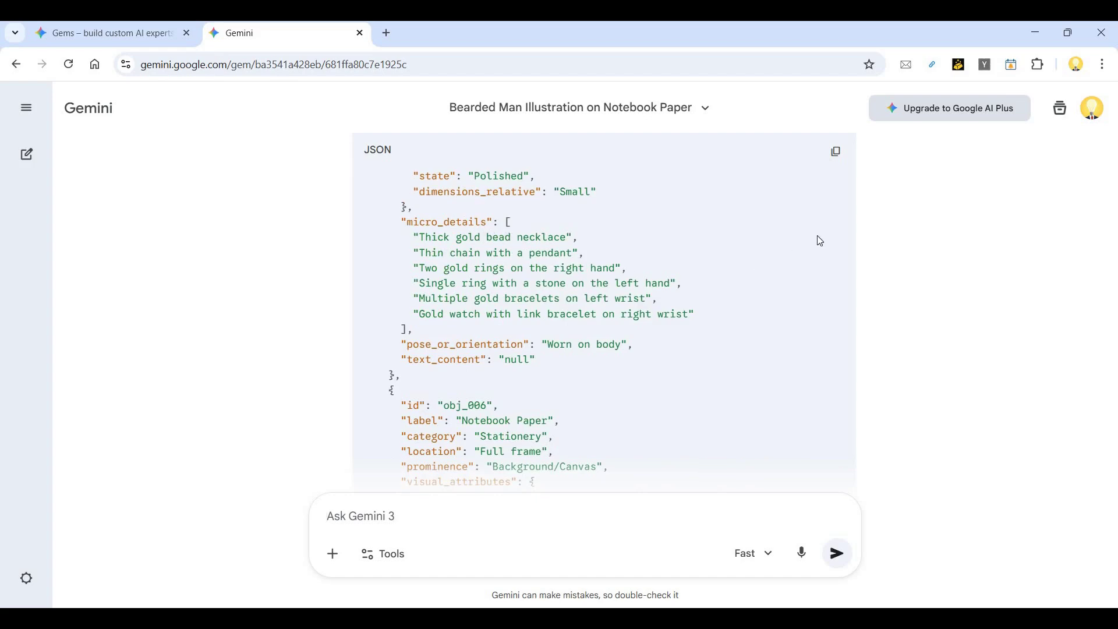
{"action": "scroll", "coordinate": [816, 235], "scroll_direction": "down", "scroll_amount": 10}
{"action": "scroll", "coordinate": [836, 237], "scroll_direction": "down", "scroll_amount": 3}
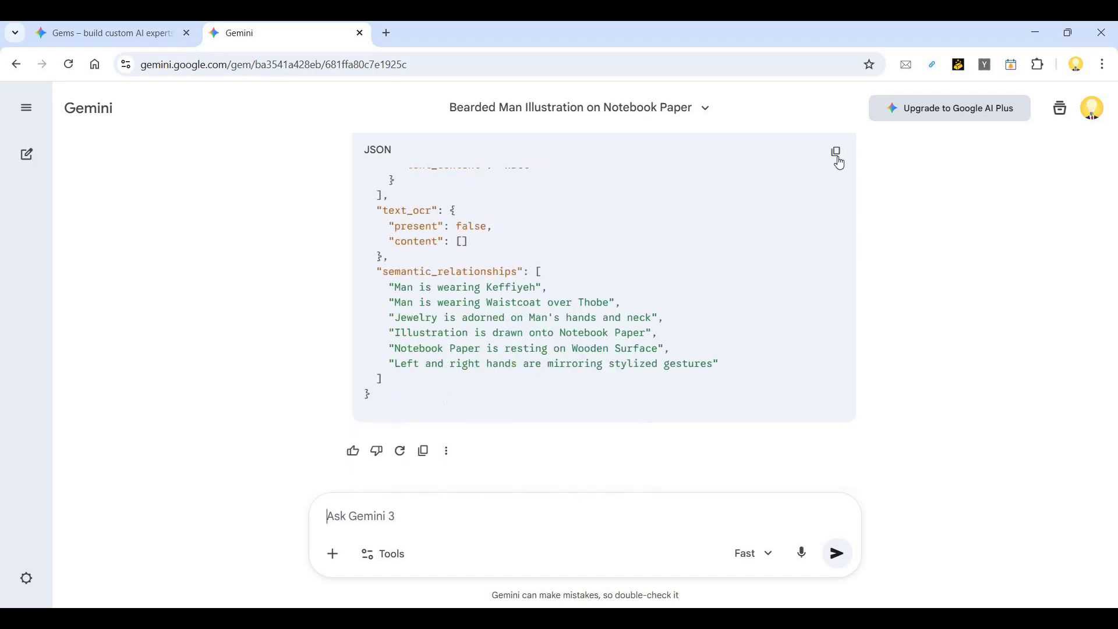
{"action": "left_click", "coordinate": [839, 162]}
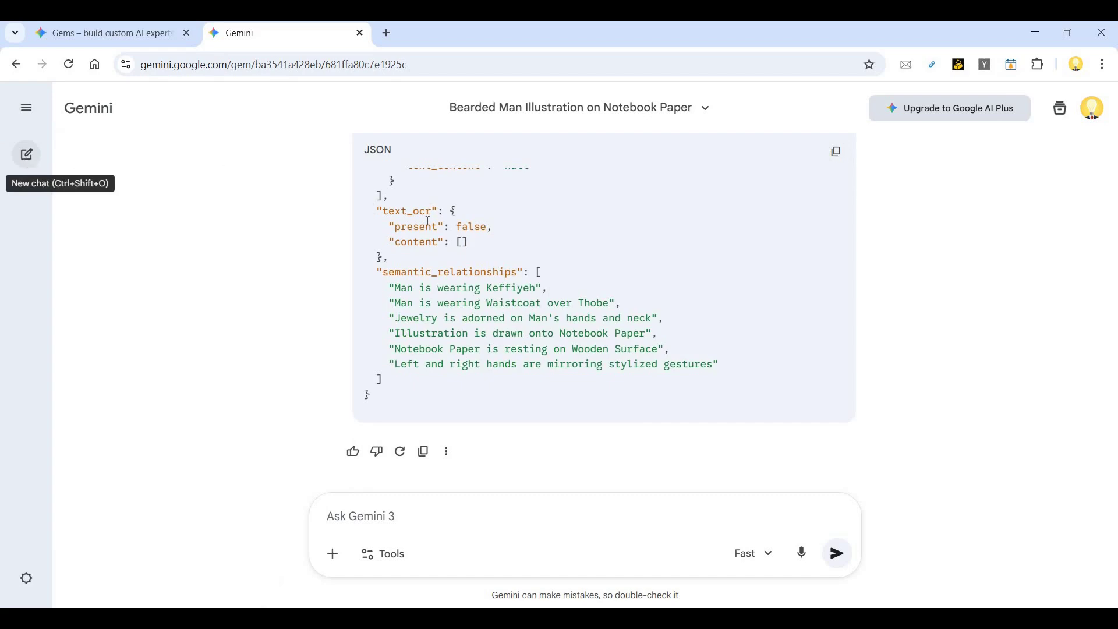
Paste the copied JSON as the prompt of a new image-generation chat and submit it with the Fast model
{"action": "left_click", "coordinate": [28, 155]}
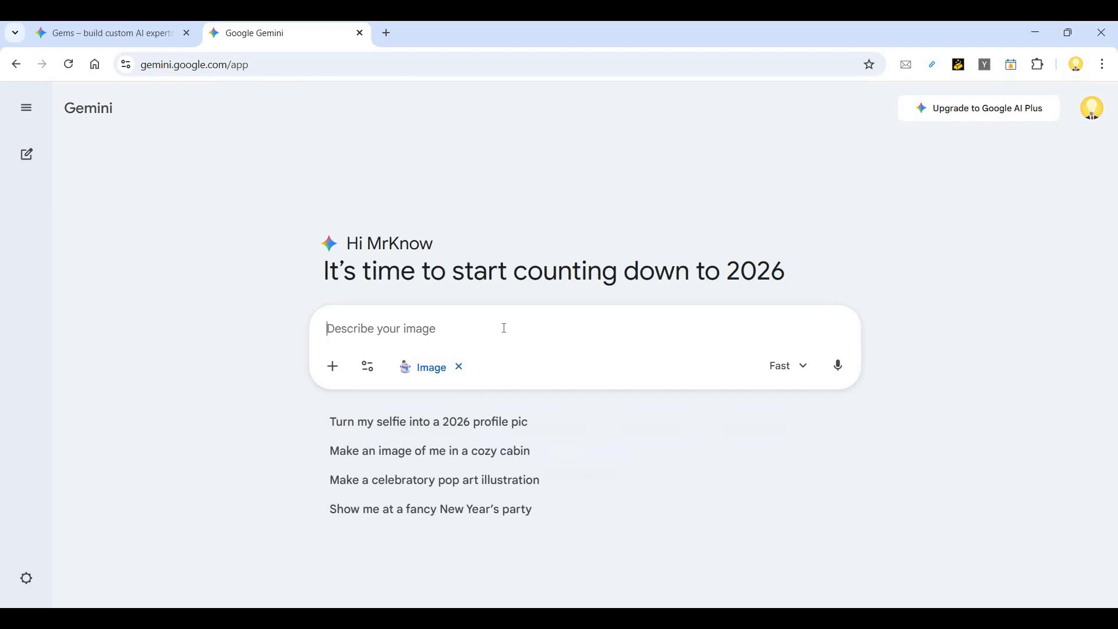
{"action": "key", "text": "ctrl+v"}
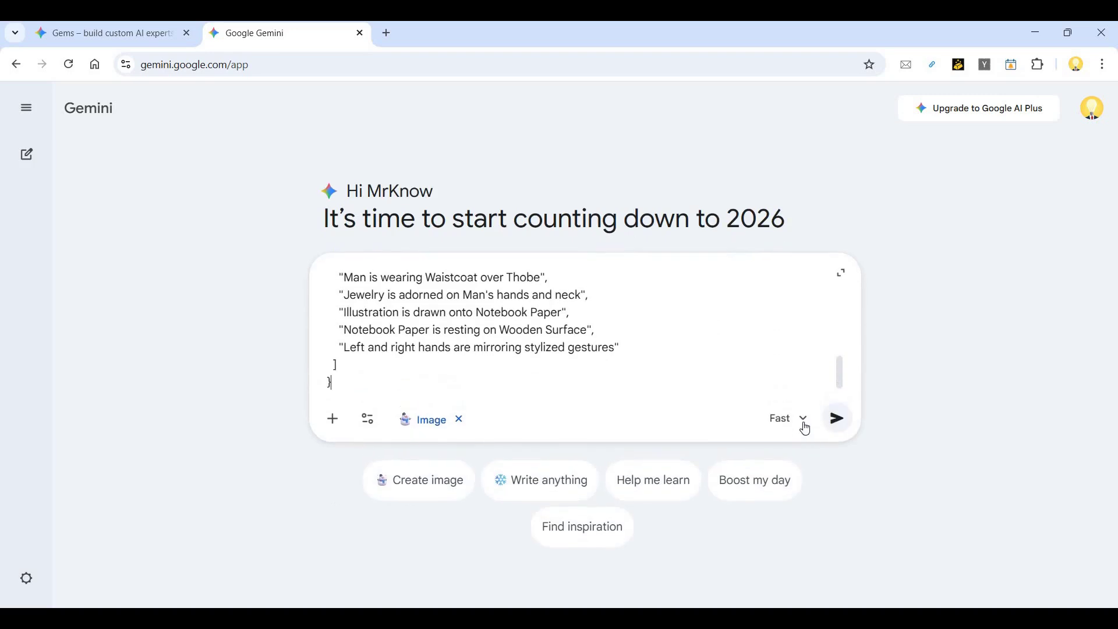
{"action": "left_click", "coordinate": [804, 423]}
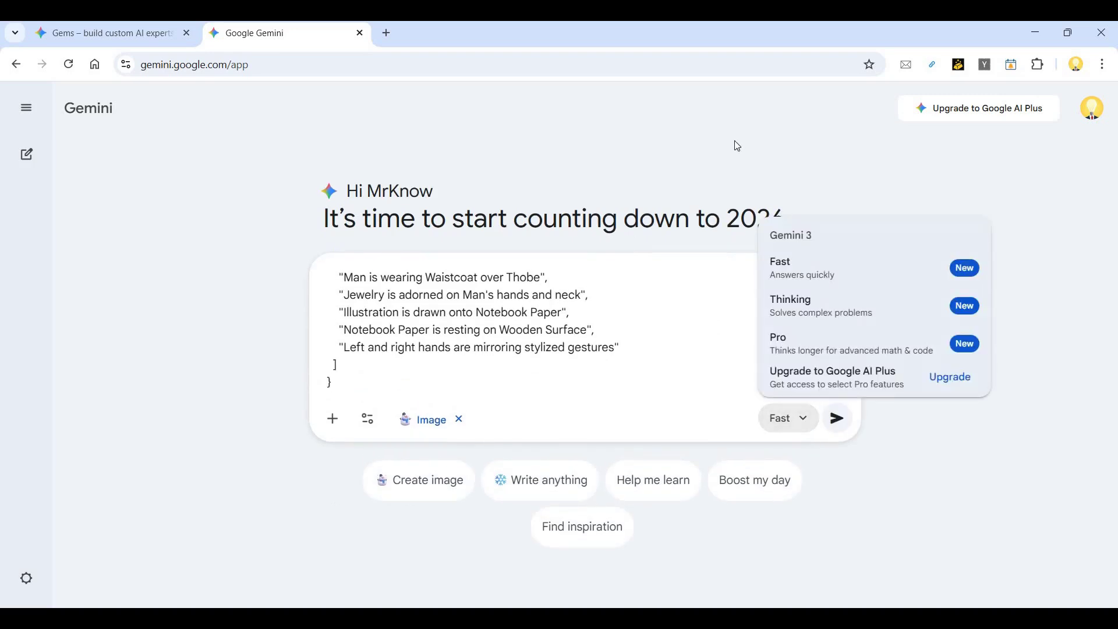
{"action": "left_click", "coordinate": [863, 426]}
{"action": "left_click", "coordinate": [854, 423]}
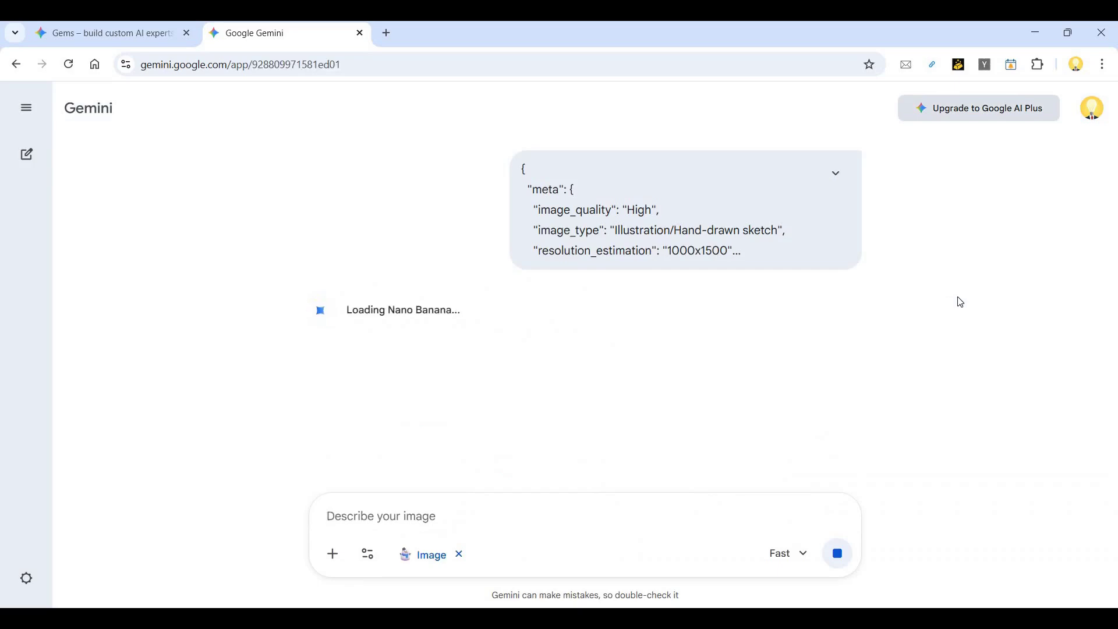
View the generated drawing of the bearded man enlarged, then return to the chat
{"action": "mouse_move", "coordinate": [733, 229]}
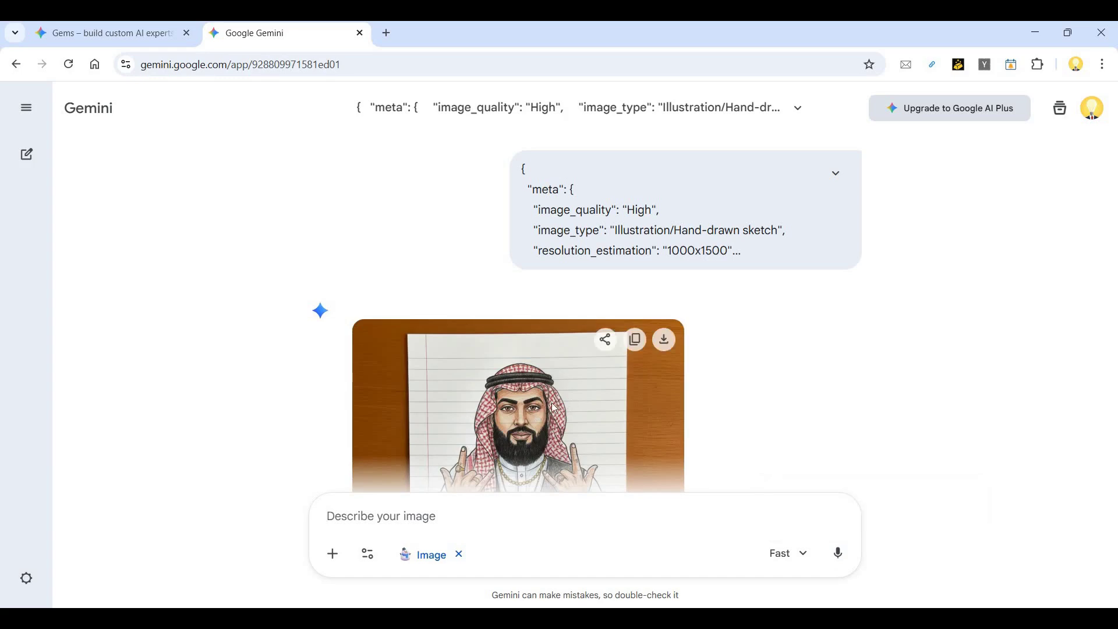
{"action": "left_click", "coordinate": [582, 361]}
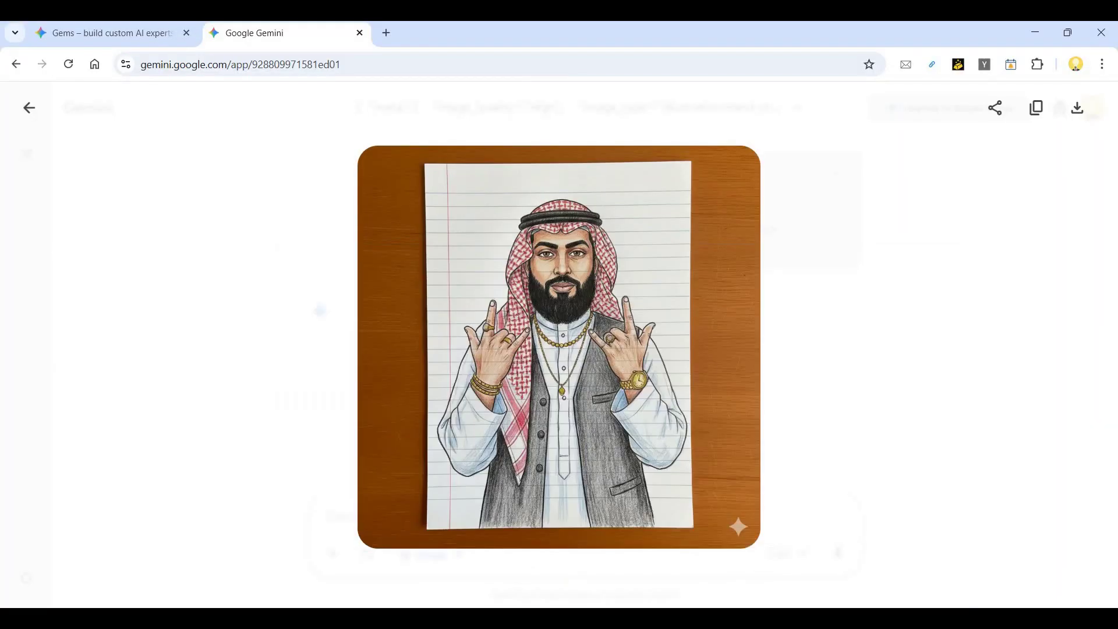
{"action": "left_click", "coordinate": [776, 285]}
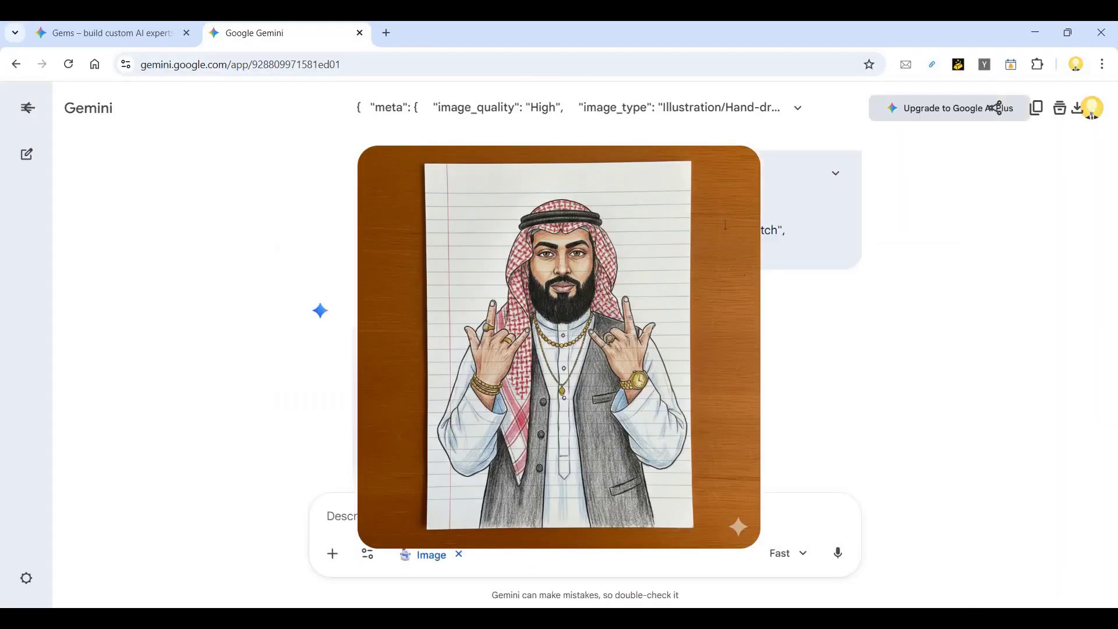
Expand the submitted JSON prompt and examine its scene description, composition, clothing objects and jewelry micro details
{"action": "scroll", "coordinate": [818, 215], "scroll_direction": "up", "scroll_amount": 3}
{"action": "left_click", "coordinate": [821, 192]}
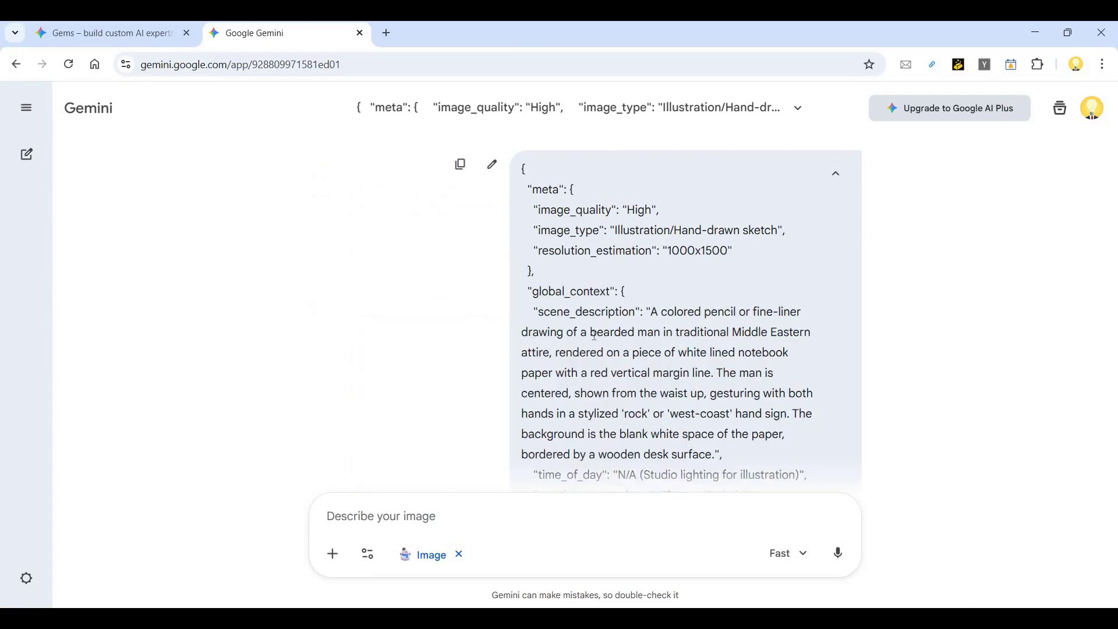
{"action": "scroll", "coordinate": [609, 330], "scroll_direction": "down", "scroll_amount": 1}
{"action": "scroll", "coordinate": [608, 331], "scroll_direction": "down", "scroll_amount": 10}
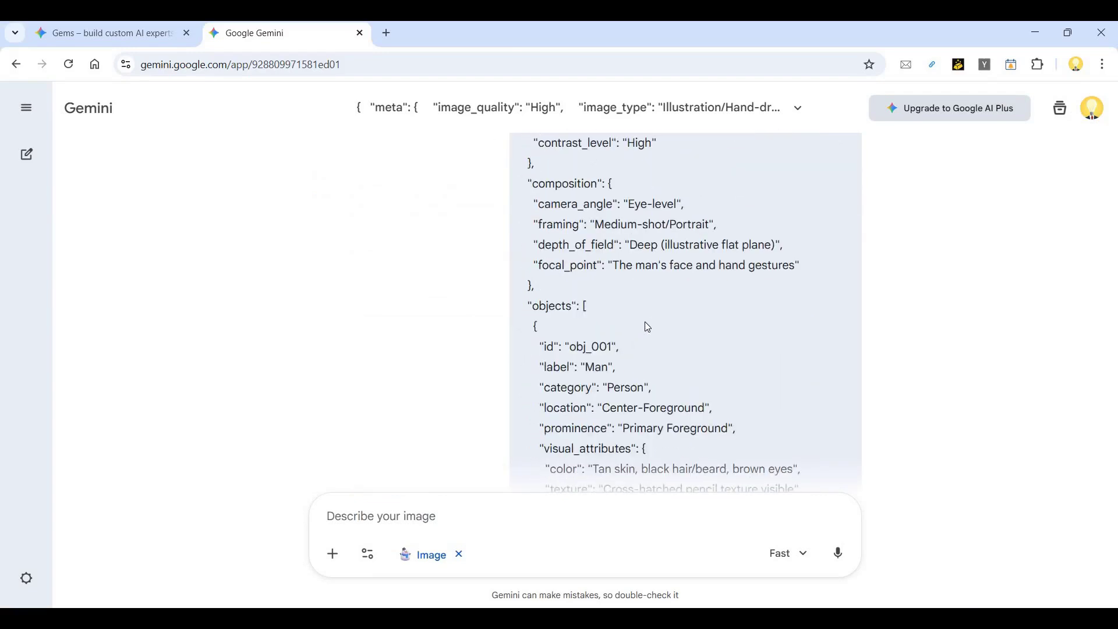
{"action": "scroll", "coordinate": [645, 323], "scroll_direction": "down", "scroll_amount": 10}
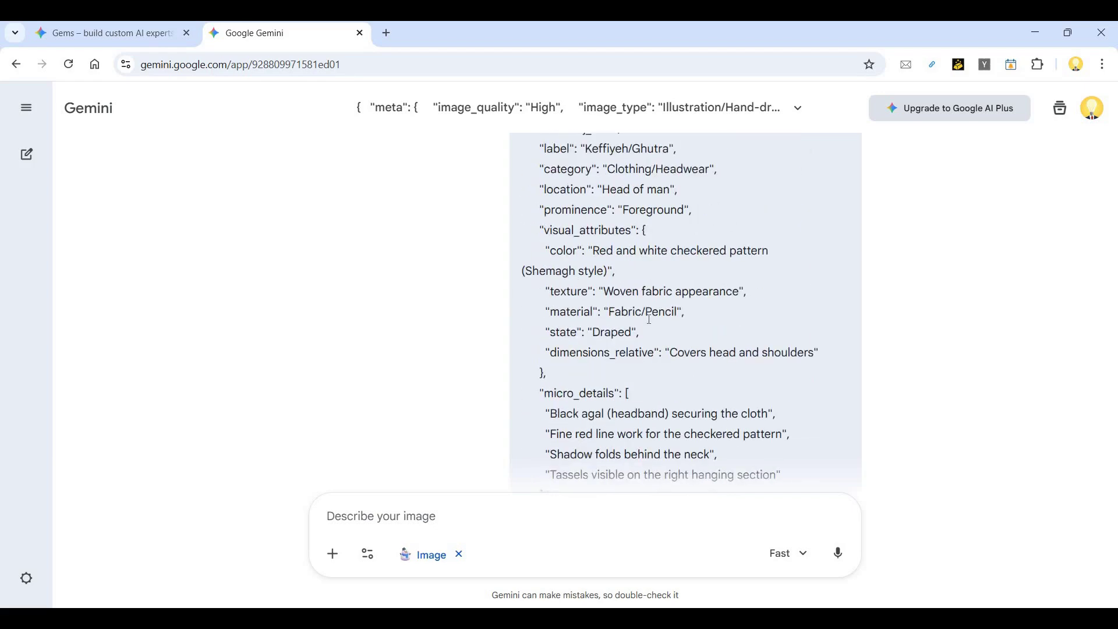
{"action": "scroll", "coordinate": [651, 324], "scroll_direction": "down", "scroll_amount": 6}
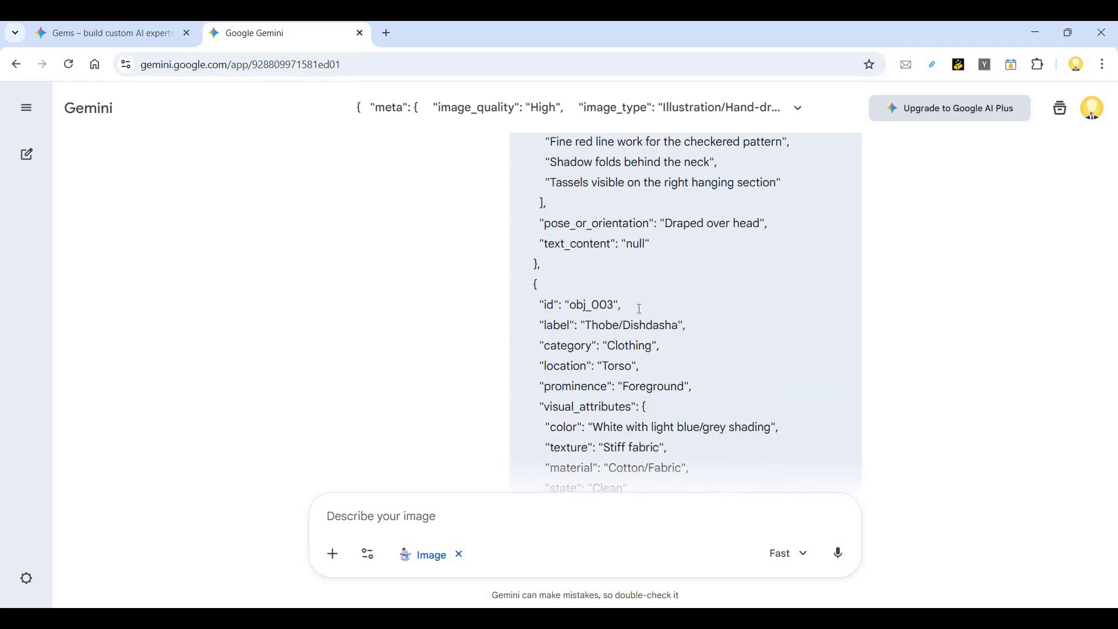
{"action": "scroll", "coordinate": [627, 260], "scroll_direction": "down", "scroll_amount": 3}
{"action": "scroll", "coordinate": [602, 279], "scroll_direction": "up", "scroll_amount": 3}
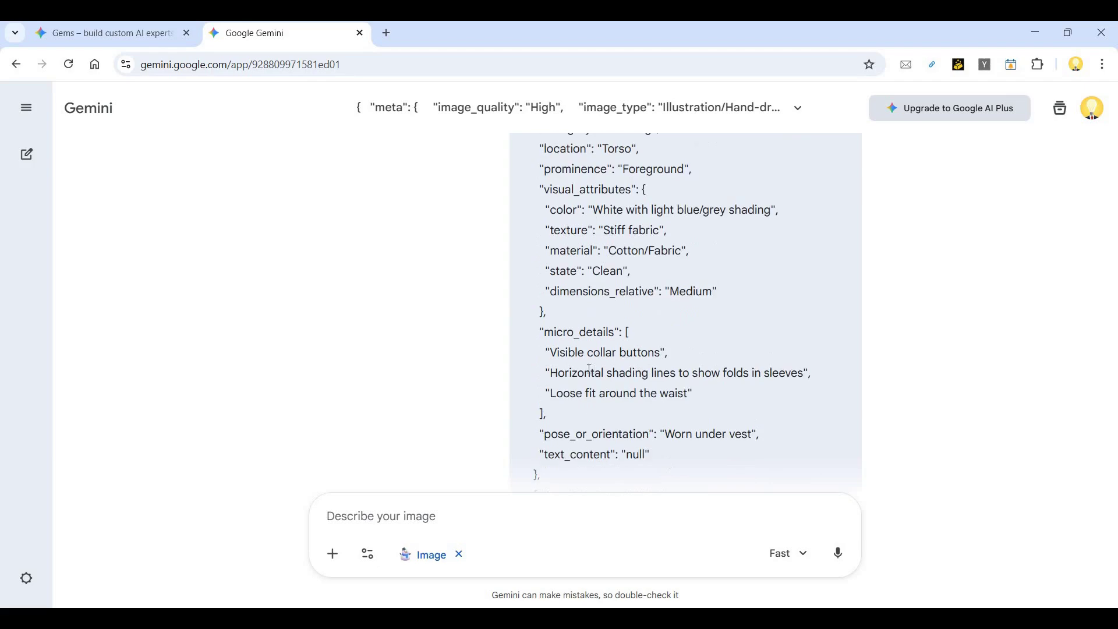
{"action": "scroll", "coordinate": [594, 340], "scroll_direction": "down", "scroll_amount": 18}
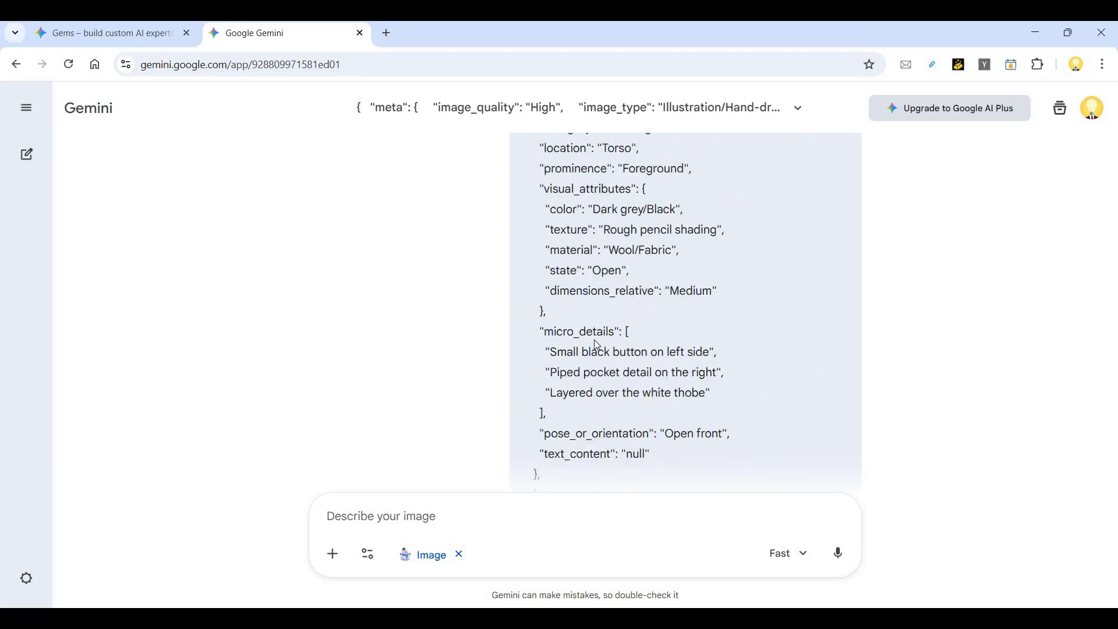
{"action": "scroll", "coordinate": [603, 340], "scroll_direction": "down", "scroll_amount": 6}
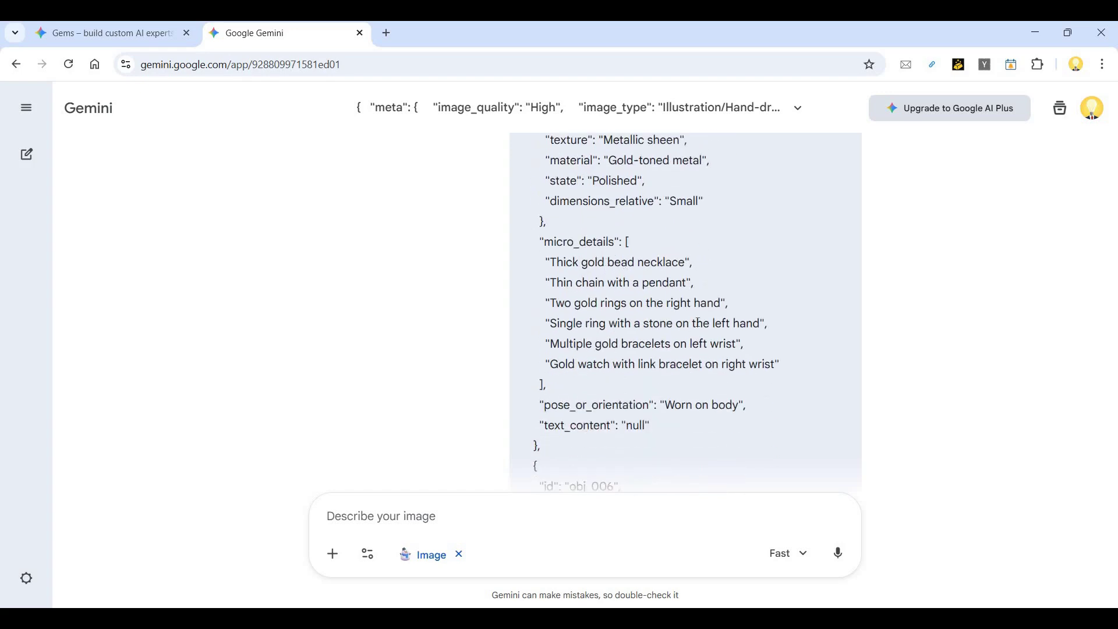
{"action": "scroll", "coordinate": [731, 390], "scroll_direction": "up", "scroll_amount": 20}
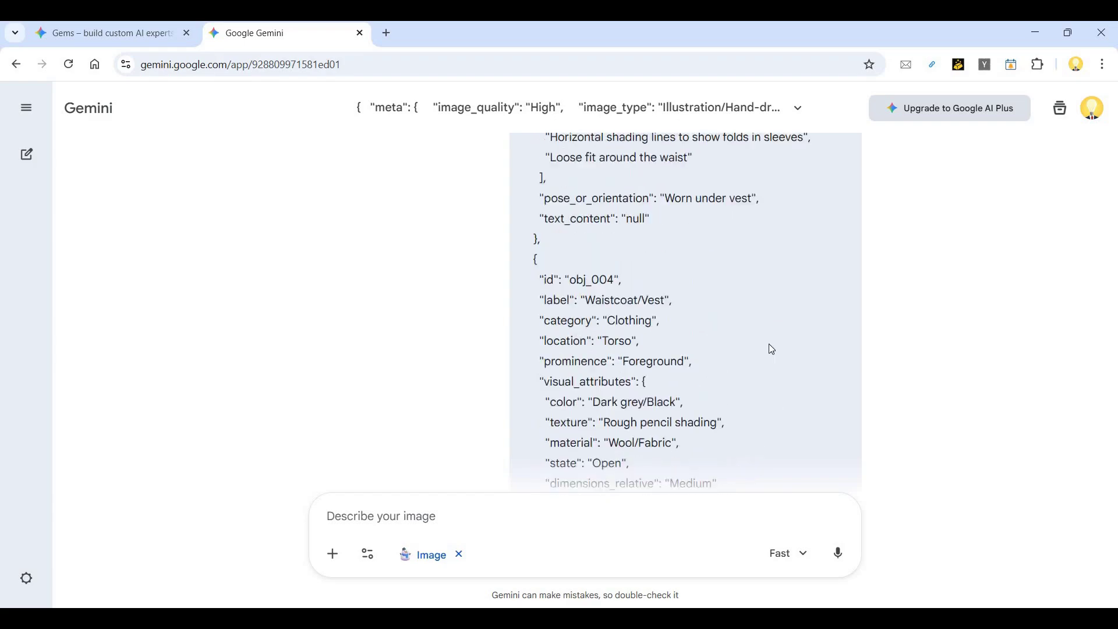
{"action": "scroll", "coordinate": [771, 347], "scroll_direction": "up", "scroll_amount": 15}
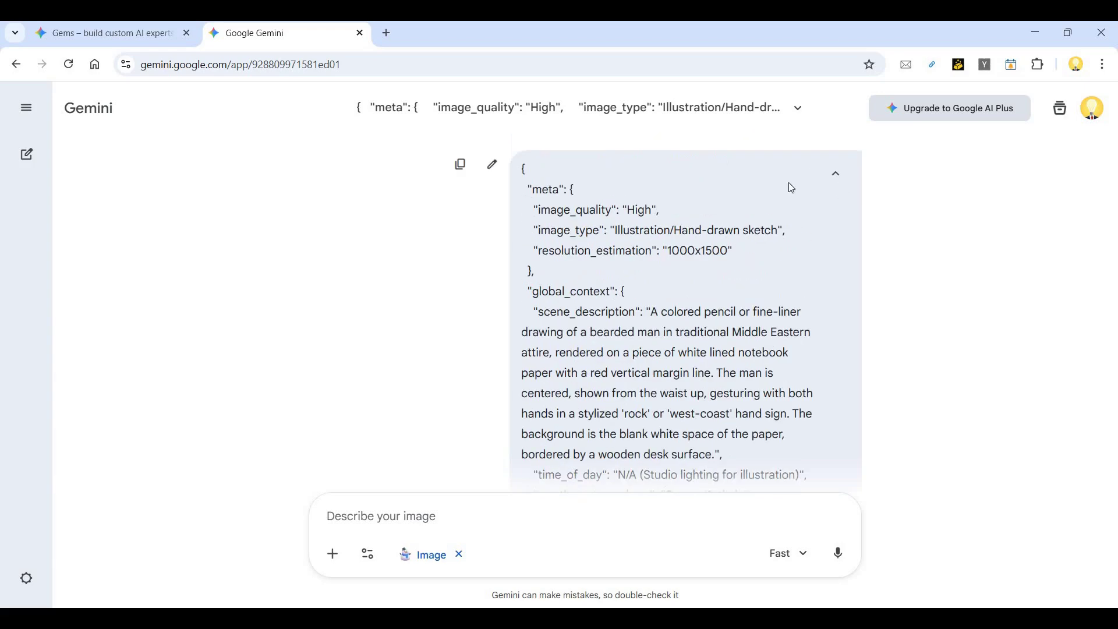
Paste the copied JSON description again as a follow-up prompt in the same image chat
{"action": "left_click", "coordinate": [472, 519]}
{"action": "key", "text": "ctrl+v"}
{"action": "scroll", "coordinate": [440, 455], "scroll_direction": "up", "scroll_amount": 5}
{"action": "scroll", "coordinate": [440, 454], "scroll_direction": "down", "scroll_amount": 5}
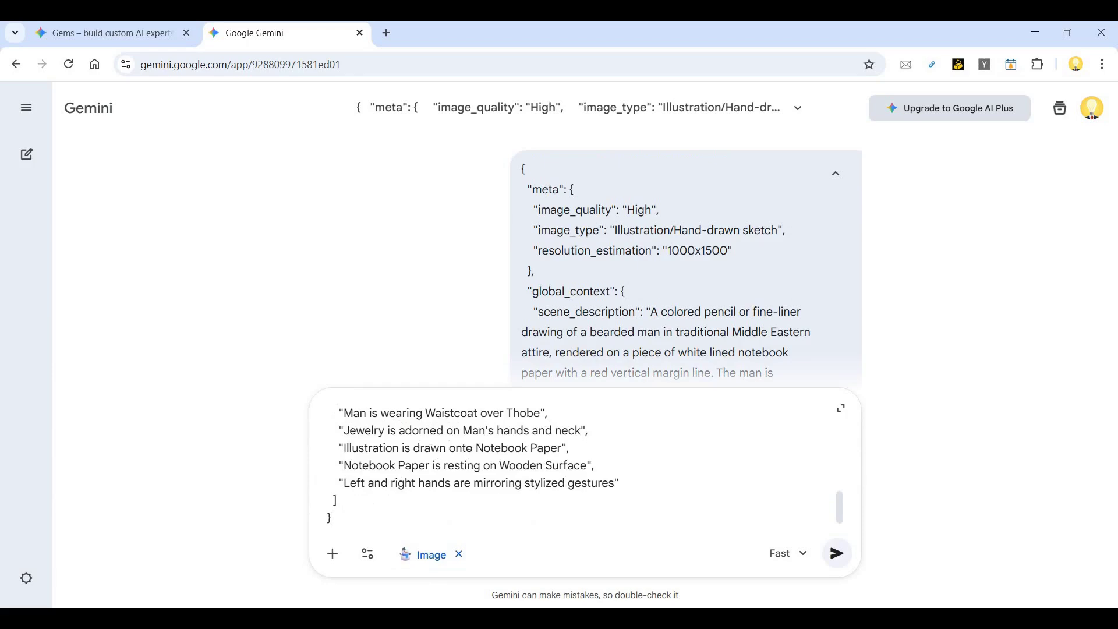
Extend the jewelry micro detail "Thick gold bead necklace" with "WITH A DOLLAR DIAMNOND PENDANT" and submit the edited JSON
{"action": "scroll", "coordinate": [471, 456], "scroll_direction": "up", "scroll_amount": 1}
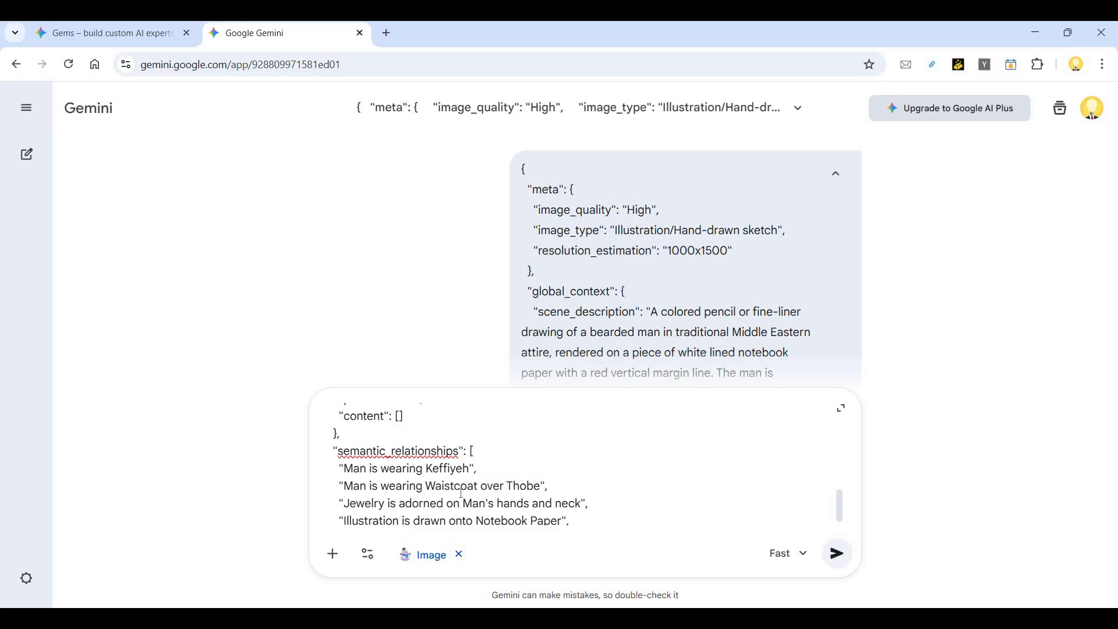
{"action": "scroll", "coordinate": [462, 493], "scroll_direction": "up", "scroll_amount": 6}
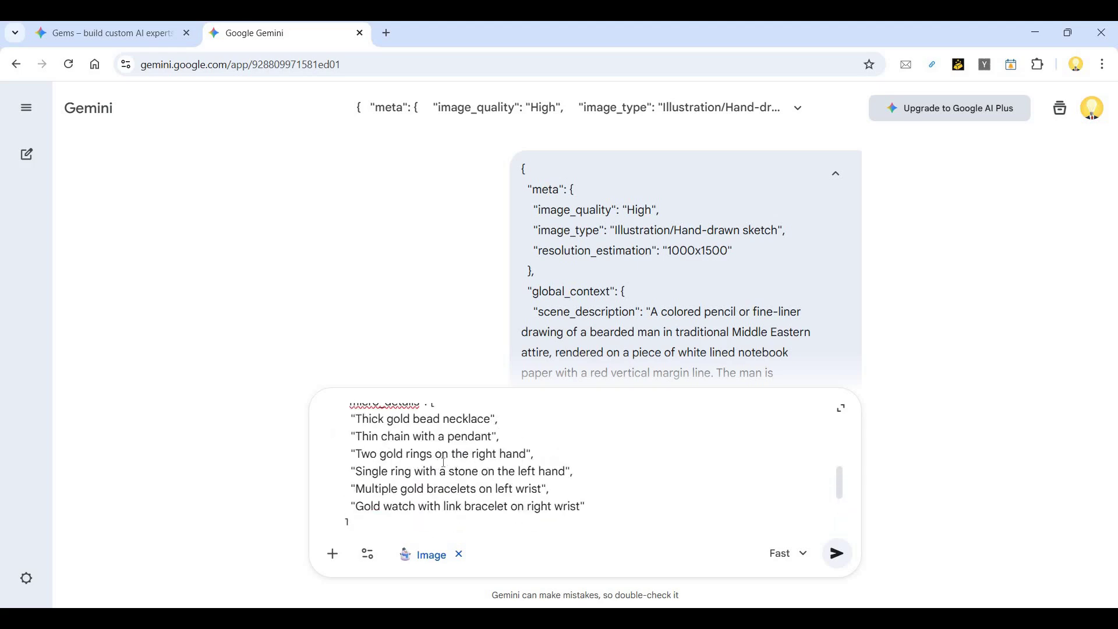
{"action": "scroll", "coordinate": [440, 491], "scroll_direction": "up", "scroll_amount": 1}
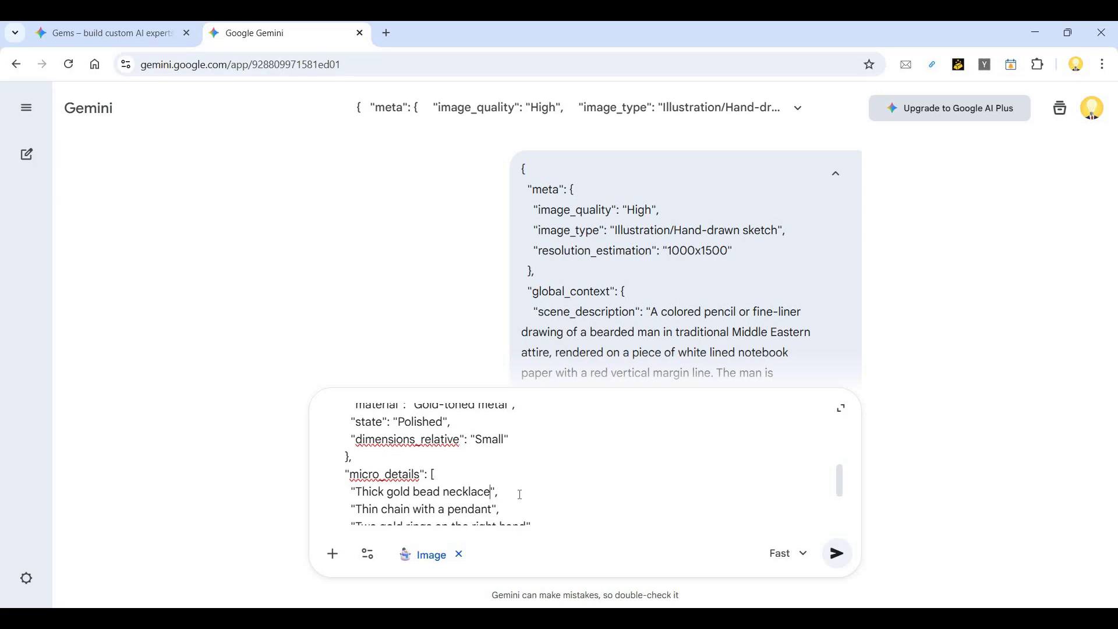
{"action": "type", "text": "WITH A DOLLAR DIAMNOND"}
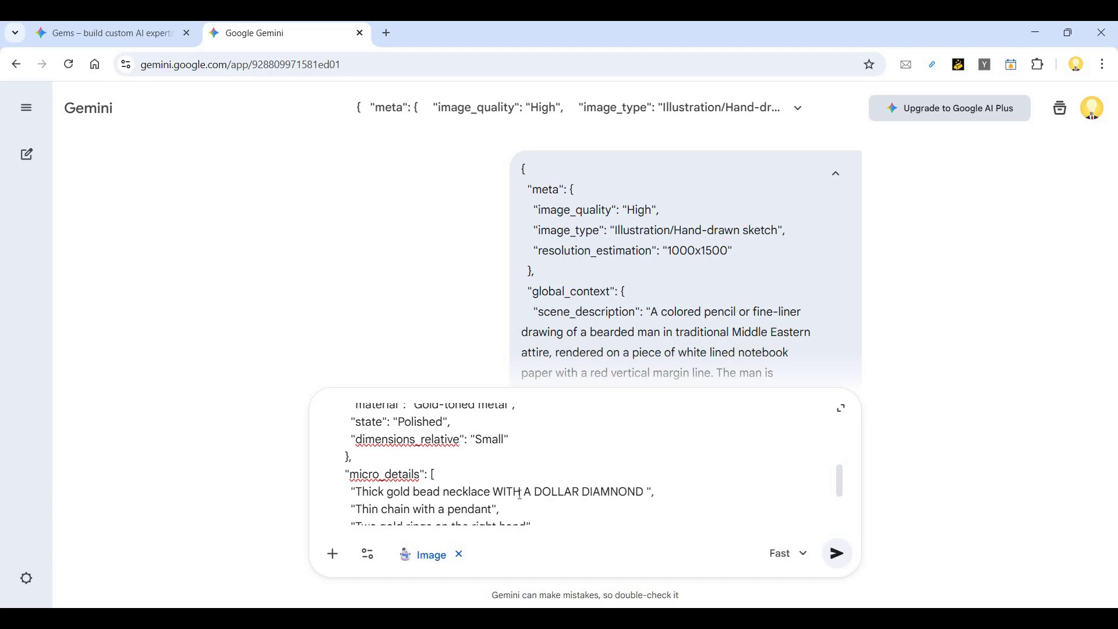
{"action": "type", "text": " PENDANT"}
{"action": "left_click", "coordinate": [845, 562]}
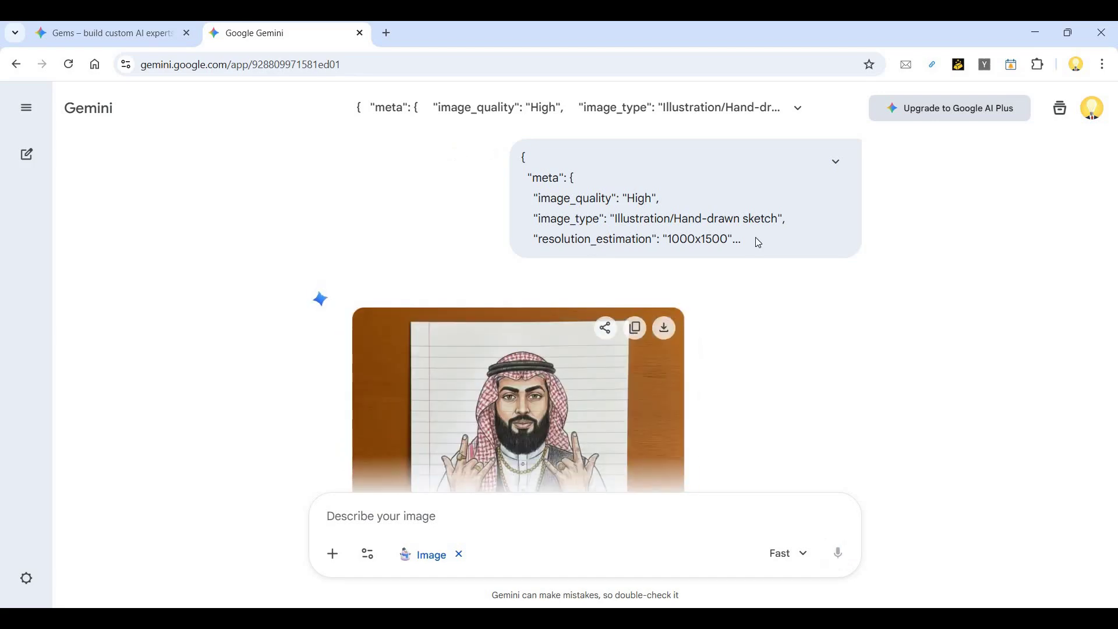
View the newly generated drawing enlarged to check the necklace pendant, then return to the chat
{"action": "scroll", "coordinate": [759, 242], "scroll_direction": "down", "scroll_amount": 3}
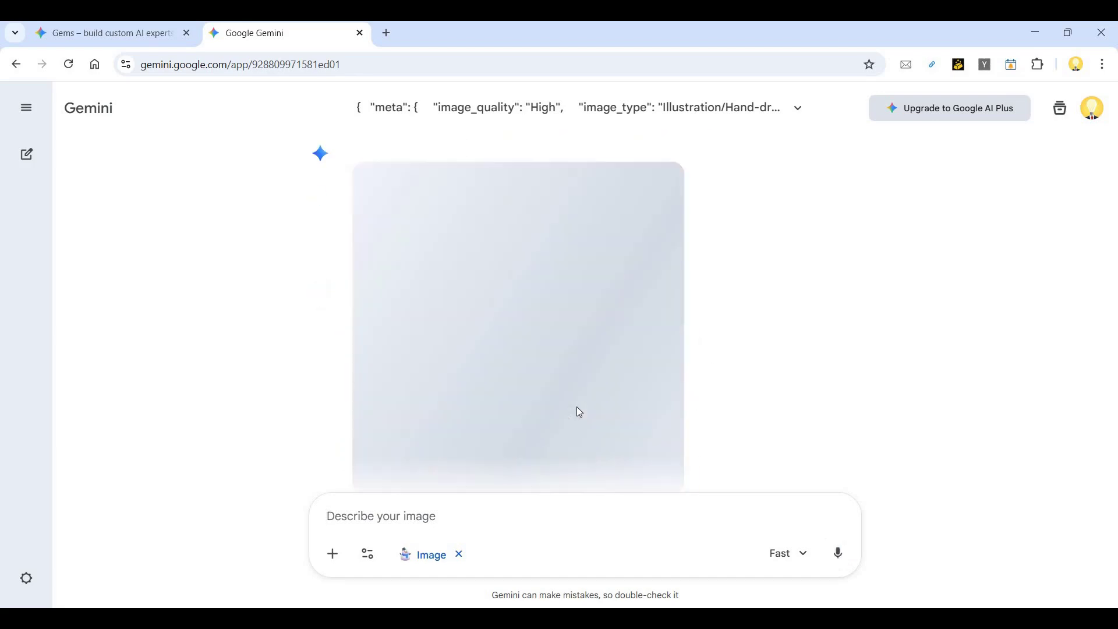
{"action": "left_click", "coordinate": [576, 407]}
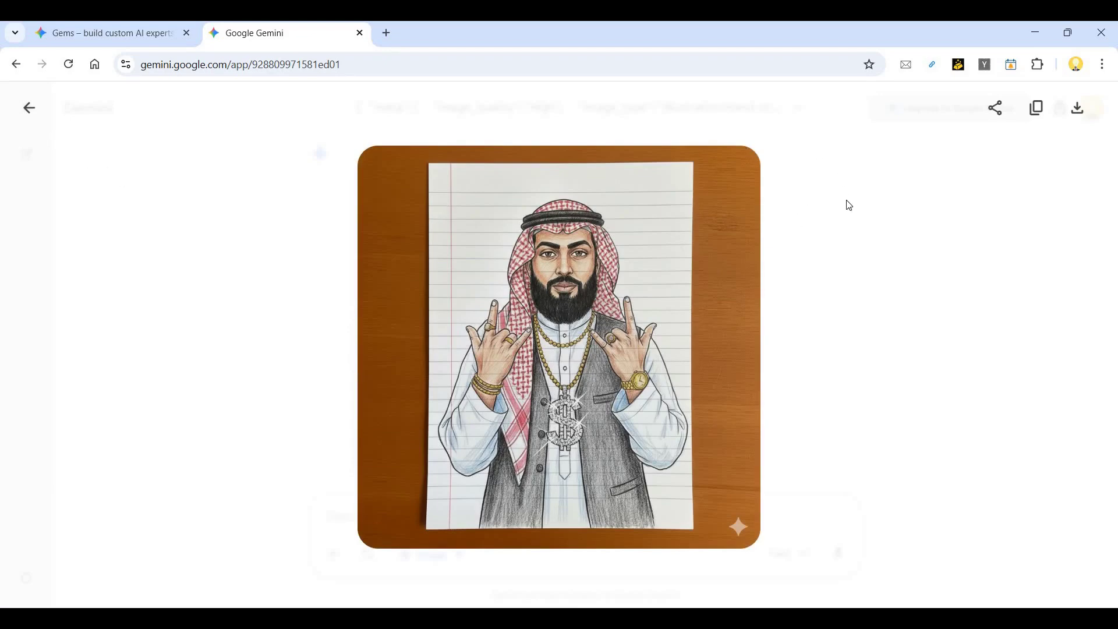
{"action": "key", "text": "Escape"}
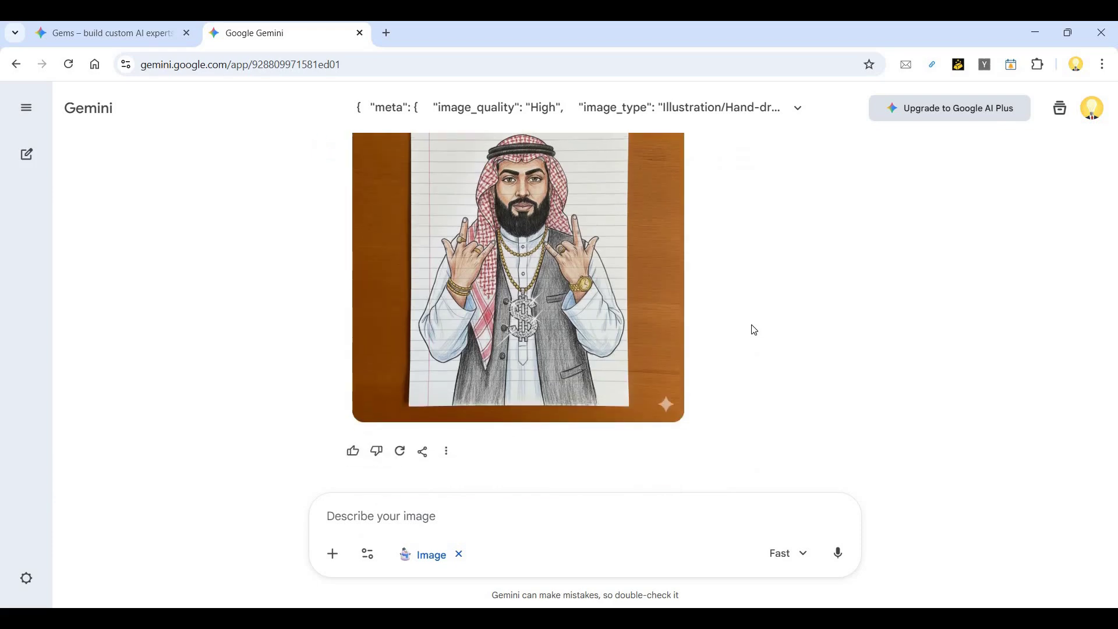